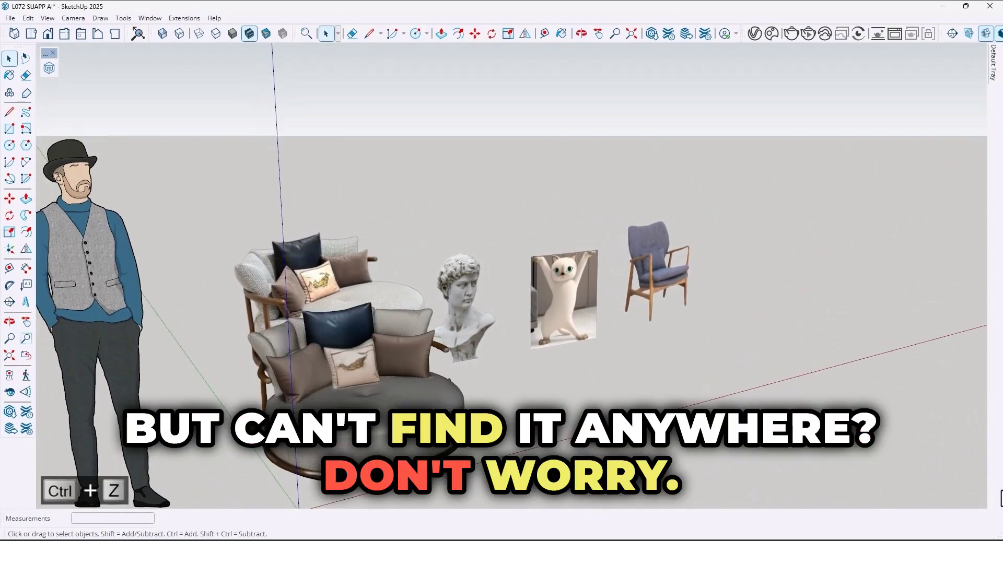
Orbit and pan the SketchUp scene to view the models from other sides
mouse_move(996, 490)
middle_down()
mouse_move(253, 388)
mouse_move(585, 366)
mouse_move(332, 362)
mouse_move(496, 319)
mouse_move(683, 314)
middle_up()
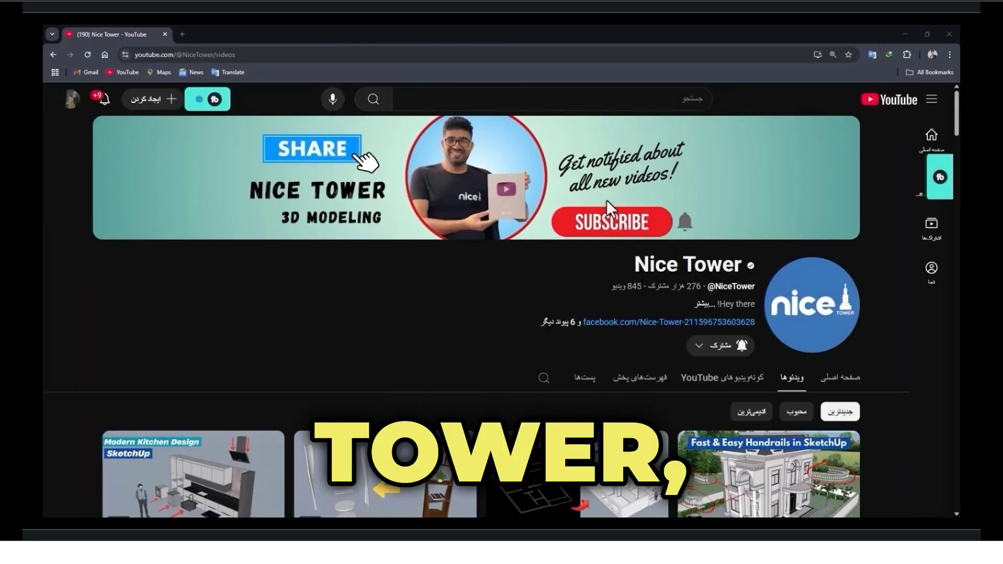
scroll(488, 262, down, 2)
scroll(489, 267, down, 2)
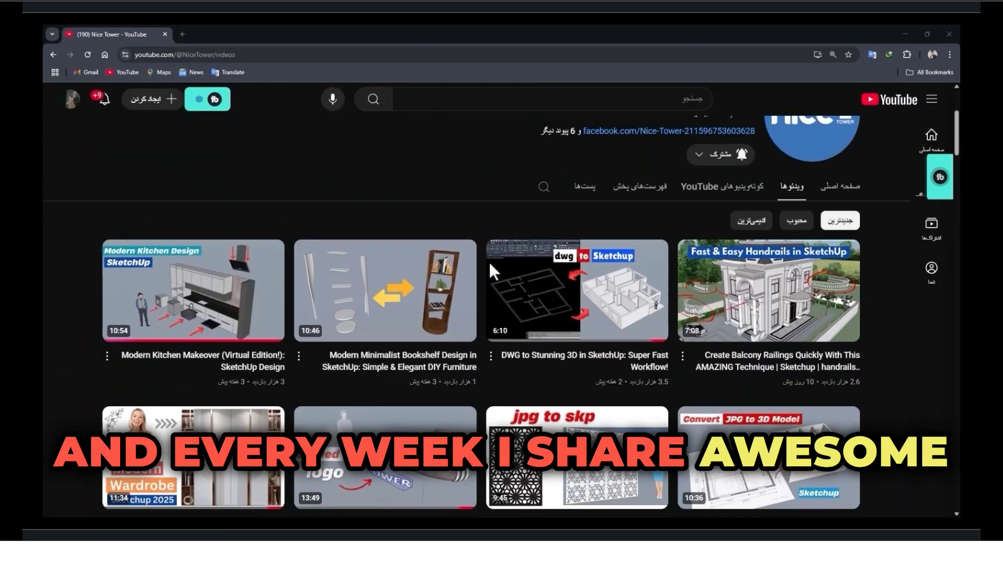
scroll(490, 270, down, 2)
scroll(493, 276, down, 2)
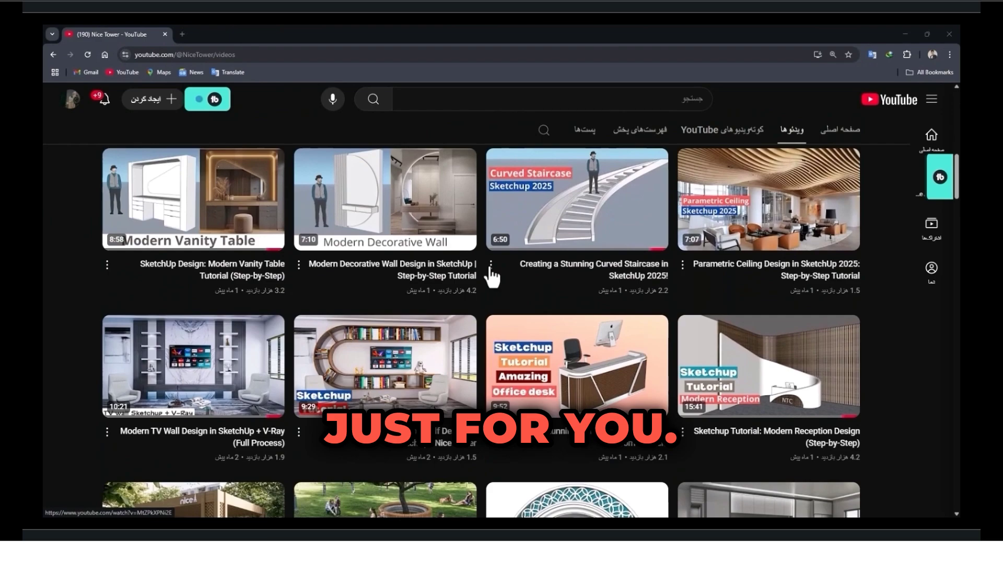
scroll(493, 276, down, 1)
scroll(492, 276, down, 2)
scroll(492, 276, down, 2)
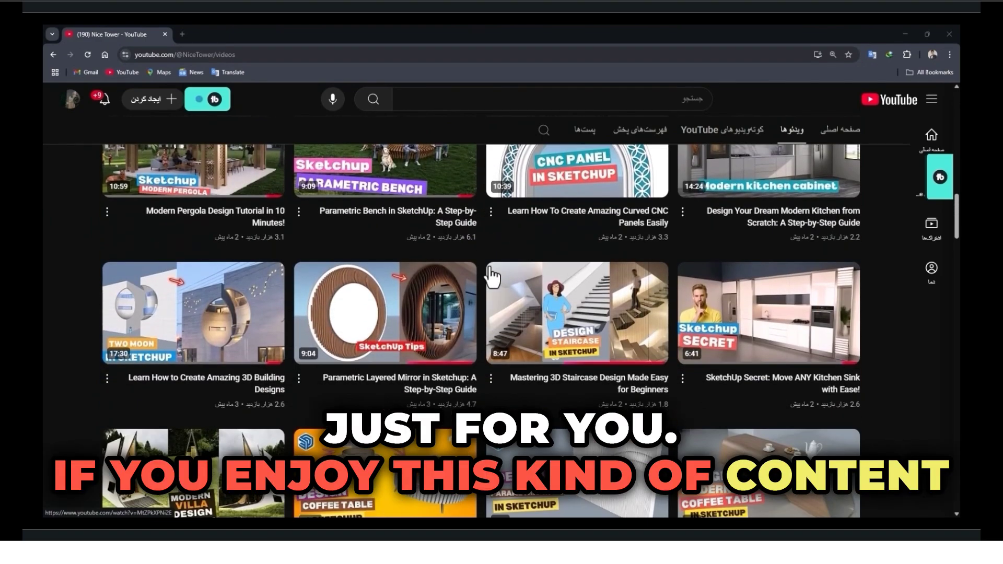
scroll(493, 277, down, 3)
scroll(490, 277, down, 3)
scroll(489, 217, down, 2)
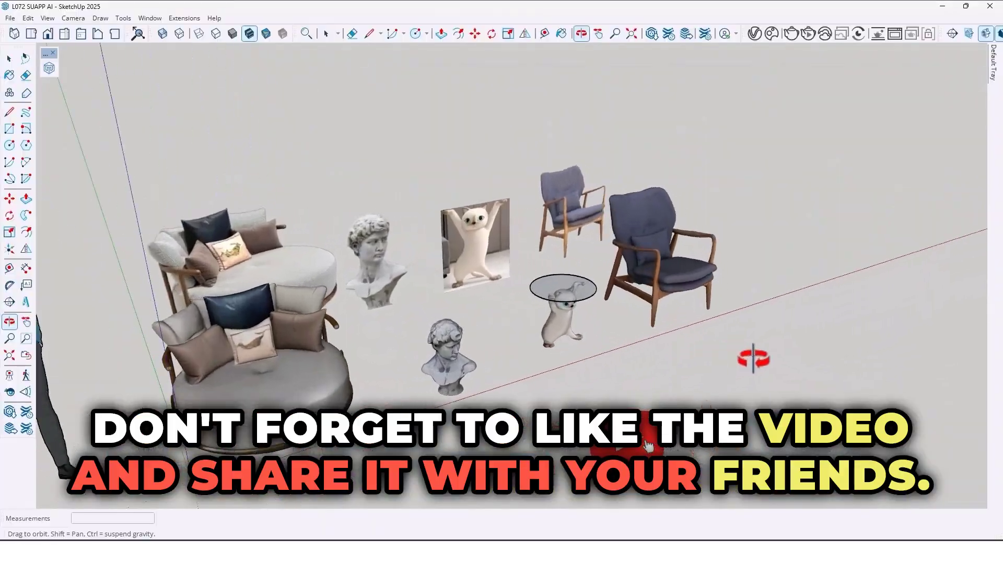
mouse_move(754, 360)
mouse_down()
mouse_move(453, 369)
mouse_move(432, 359)
mouse_up()
key(space)
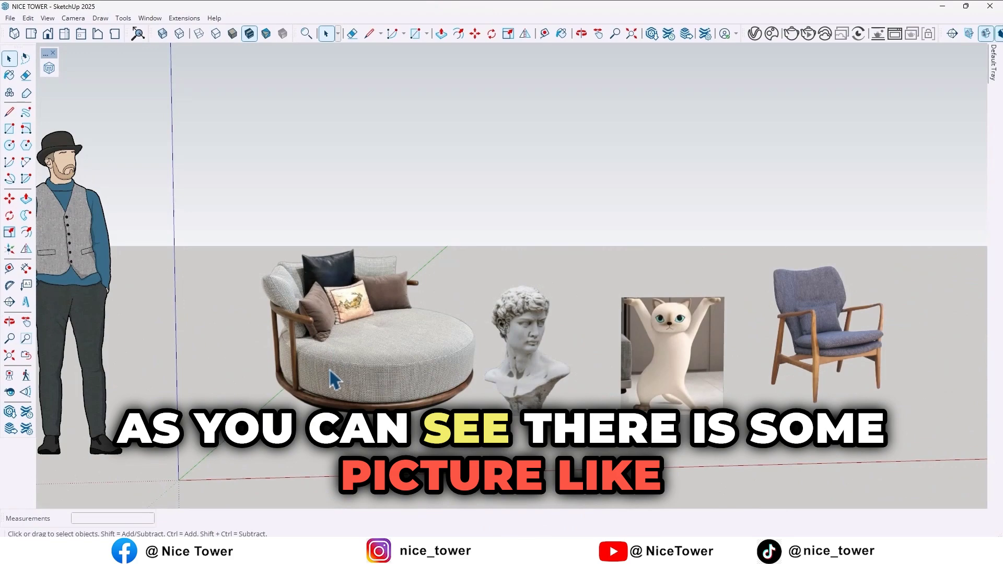
scroll(405, 347, up, 3)
scroll(401, 348, up, 2)
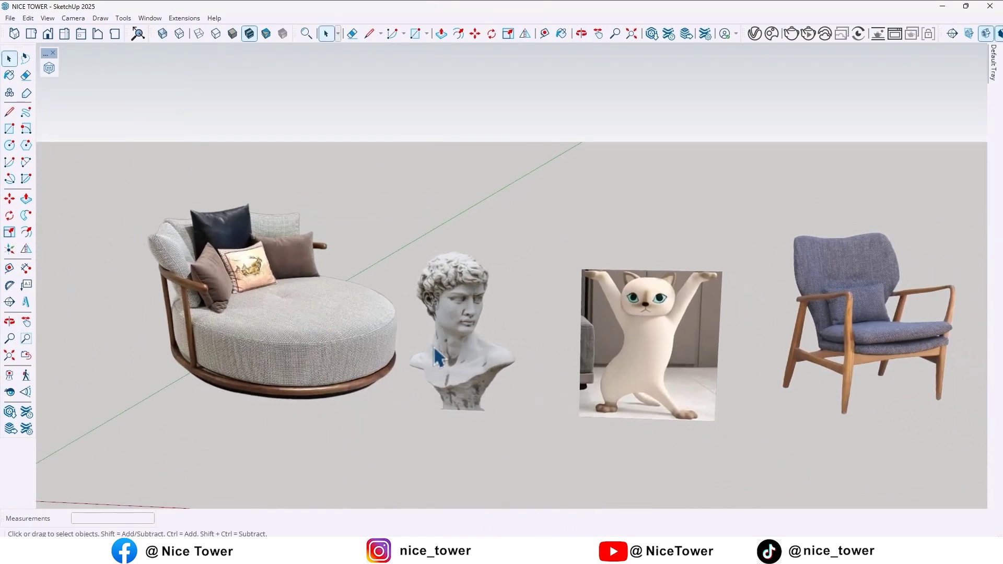
scroll(438, 358, up, 2)
shift+middle_drag(565, 353, 421, 359)
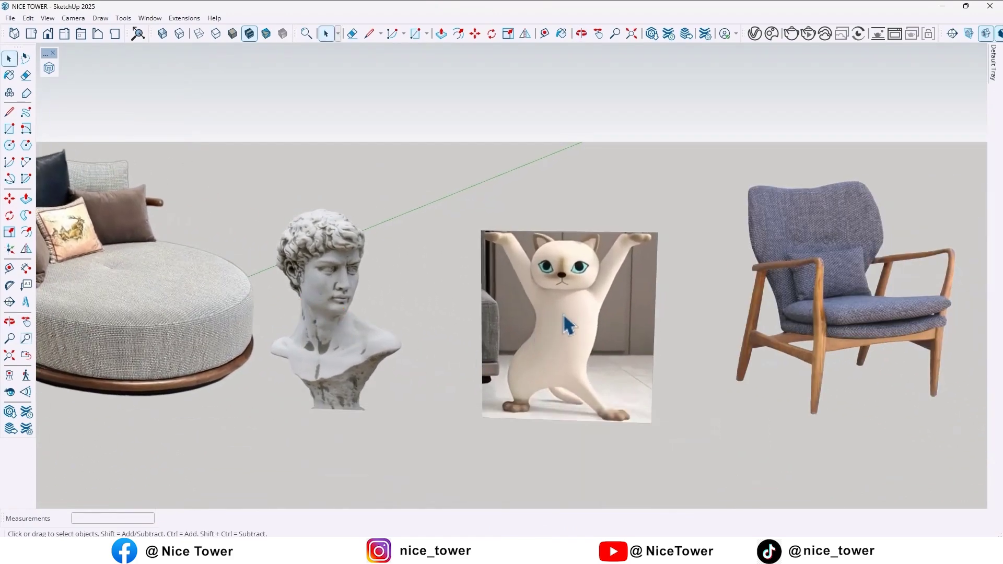
mouse_move(568, 325)
middle_down()
mouse_move(515, 291)
mouse_move(633, 302)
mouse_move(244, 320)
mouse_move(11, 313)
mouse_move(656, 327)
mouse_move(394, 298)
mouse_move(790, 290)
mouse_move(477, 280)
mouse_move(411, 327)
middle_up()
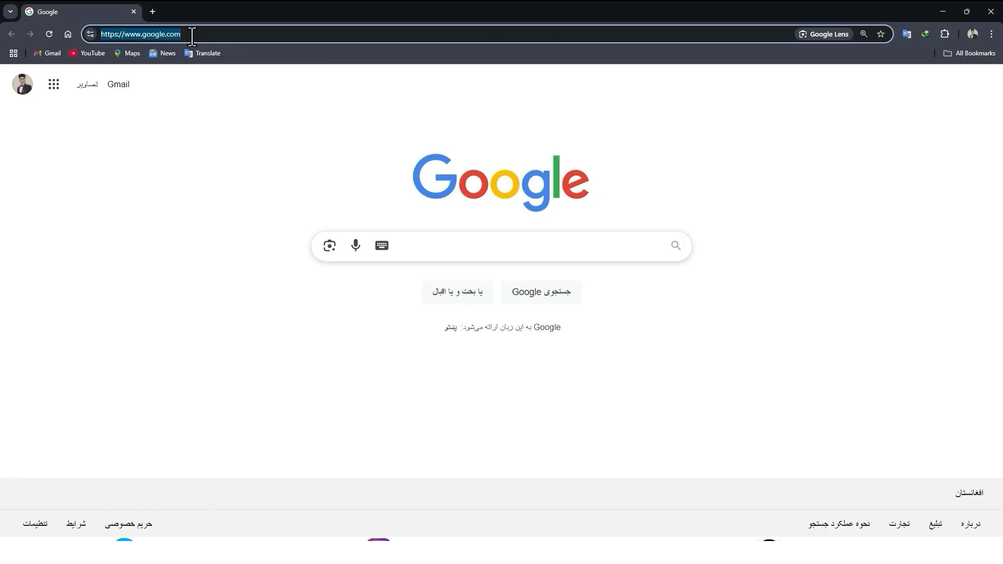
Go to nicetowers.com and follow its SUAPP AI link into a new tab
click(193, 34)
text(nicetower)
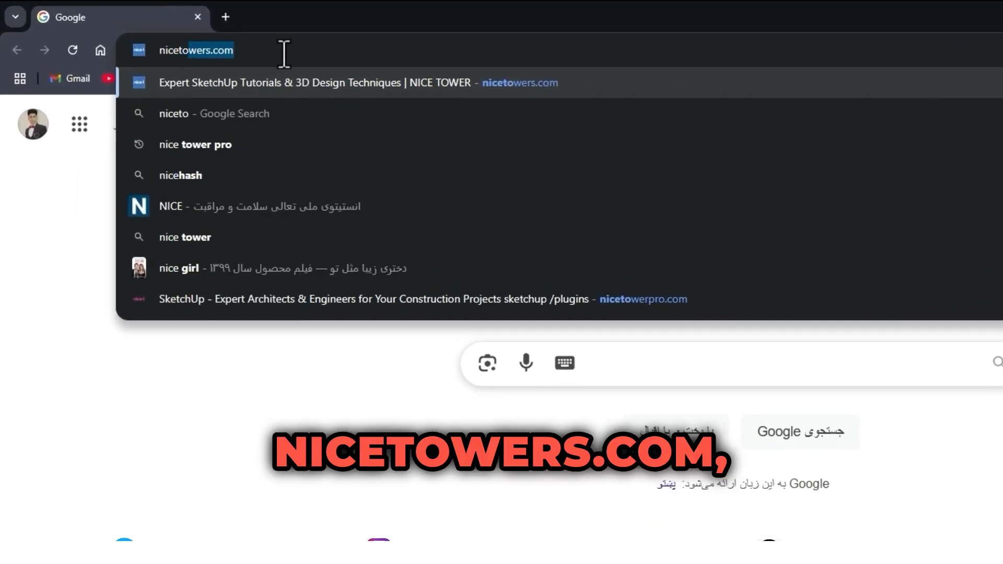
text(s.com)
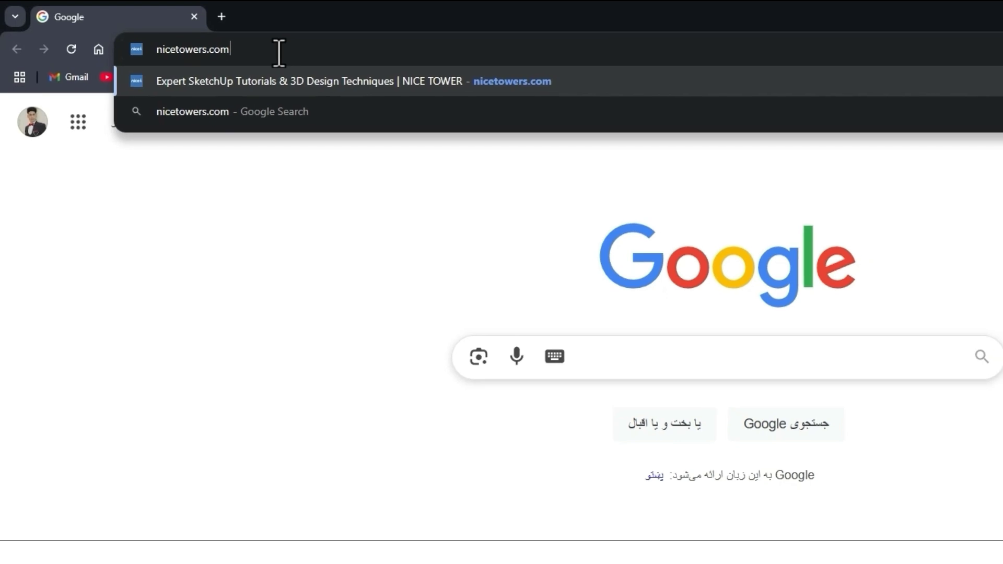
key(Return)
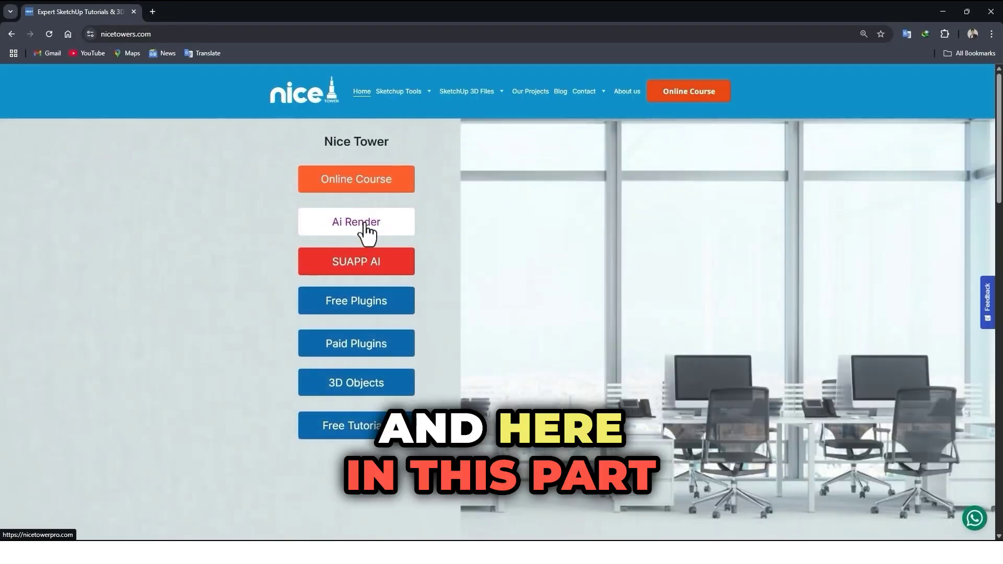
click(342, 279)
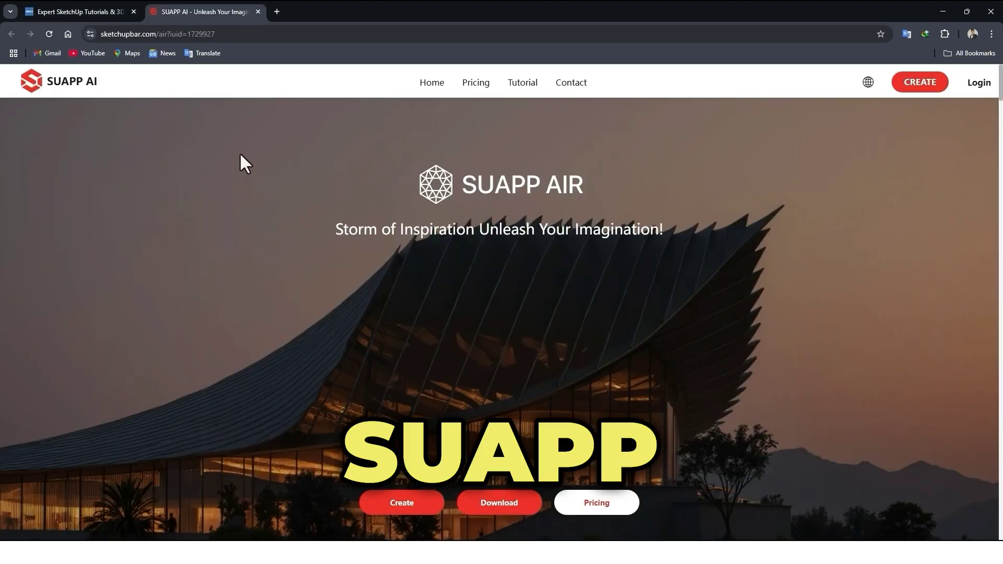
scroll(482, 269, down, 2)
scroll(648, 347, down, 2)
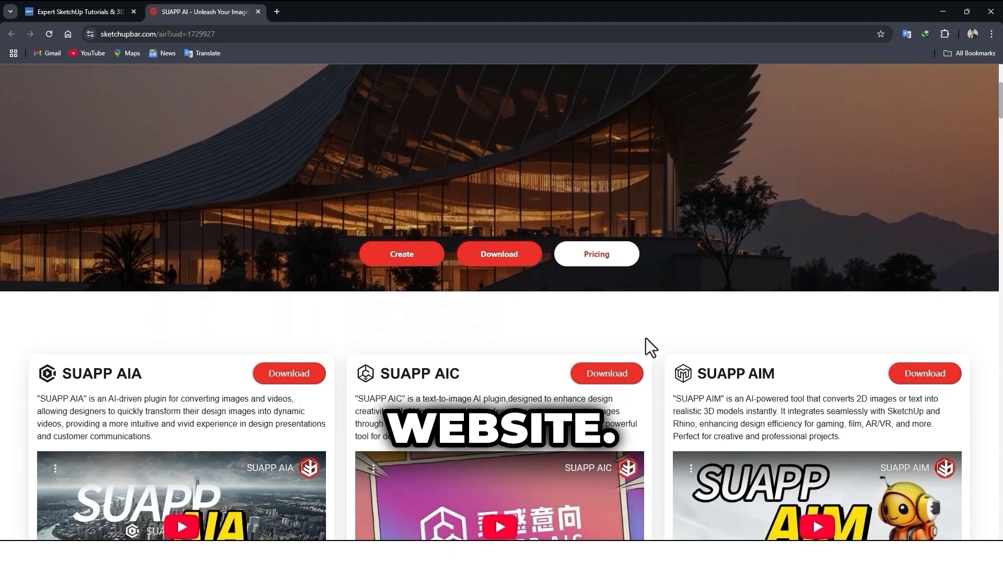
scroll(853, 262, down, 2)
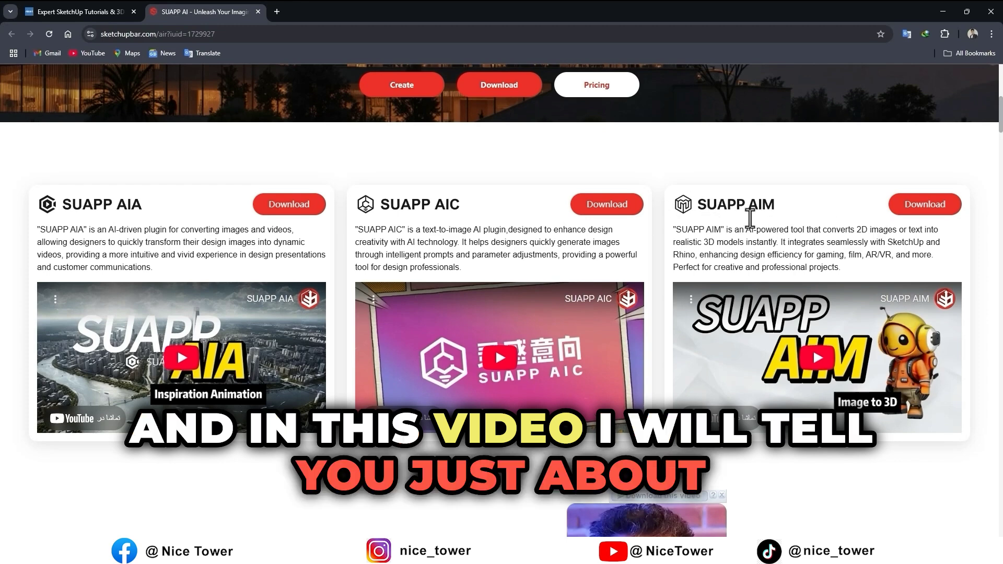
Download the plugin from the SUAPP AIM card and save the file to the chosen folder
click(920, 207)
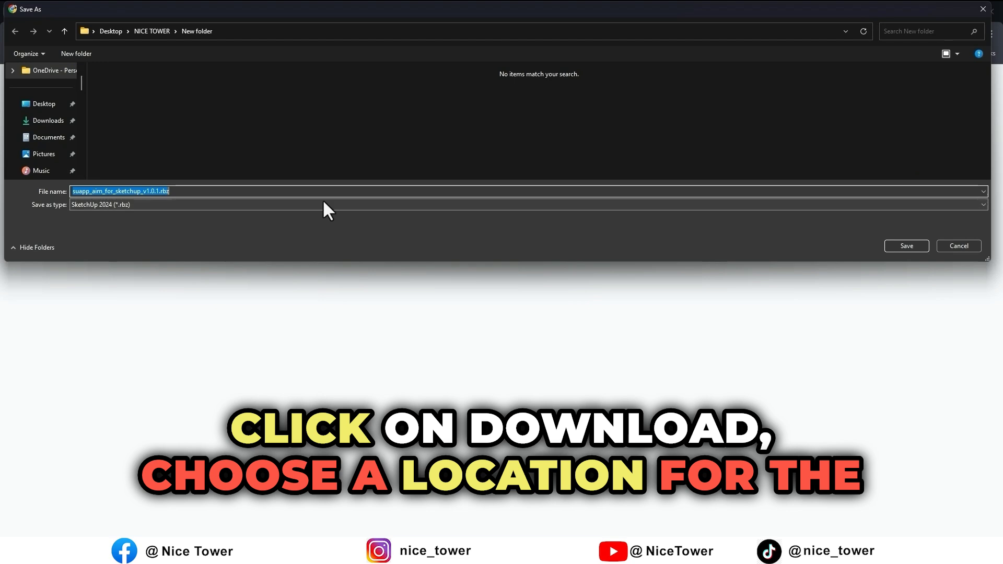
click(910, 246)
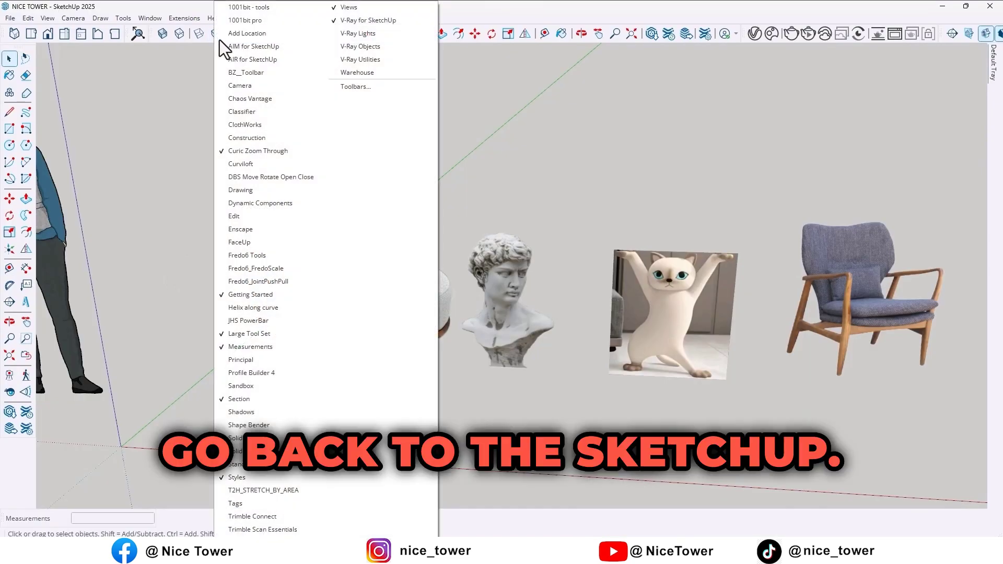
Enable the AIM for SketchUp toolbar and launch its image-to-3D window
click(258, 46)
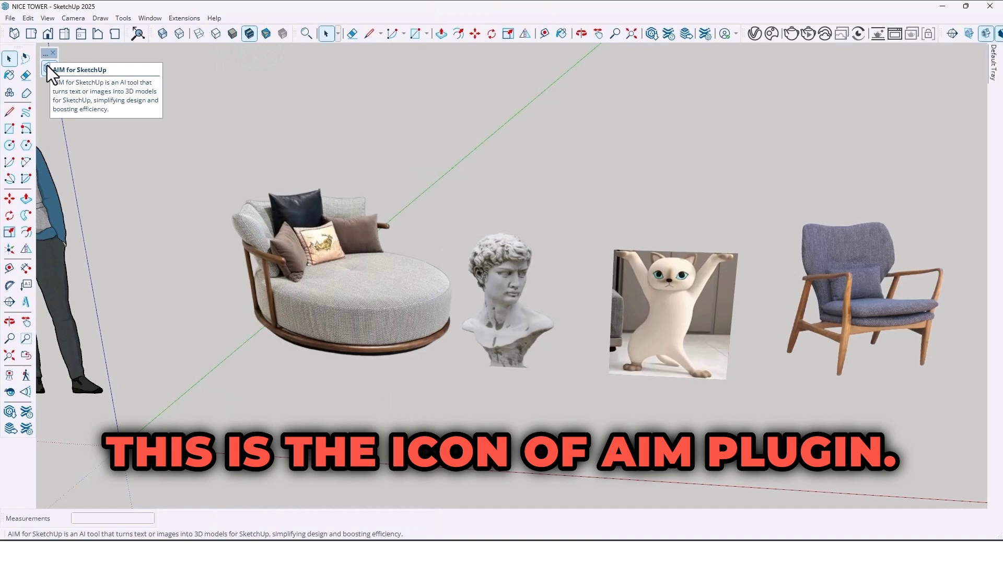
click(47, 69)
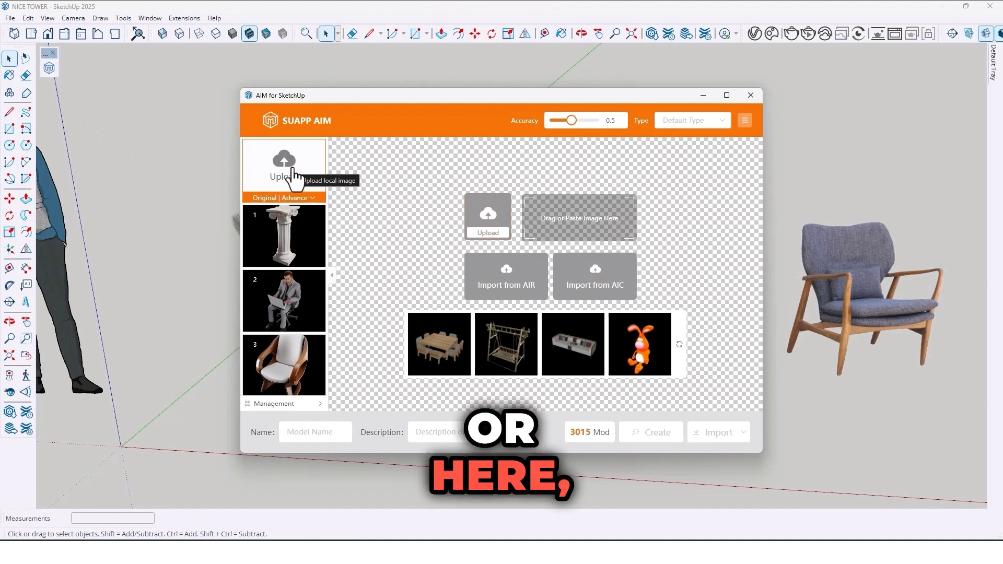
Upload the round sofa PNG into AIM, with the file type set to All Files (*.*)
click(295, 176)
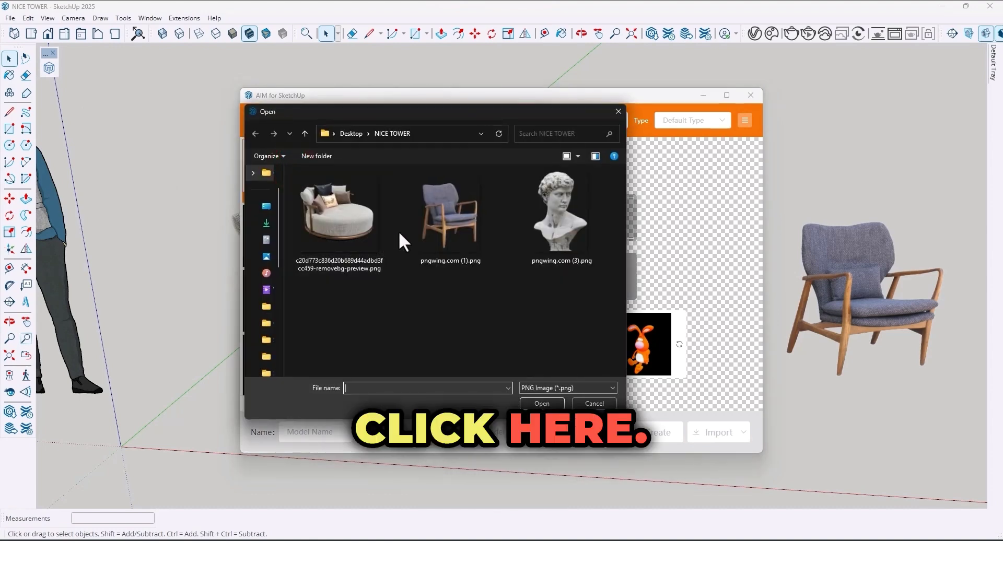
click(582, 388)
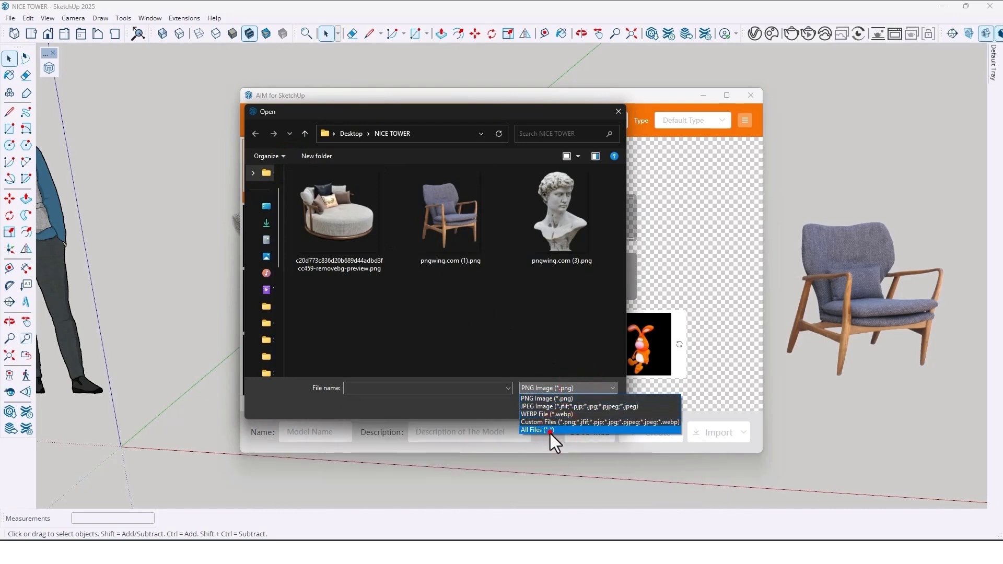
click(551, 434)
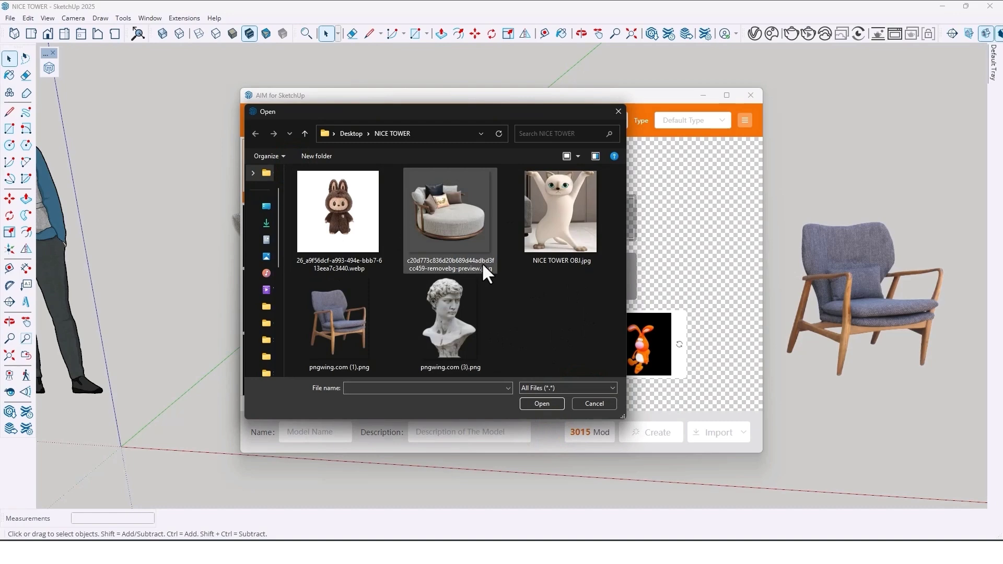
click(436, 216)
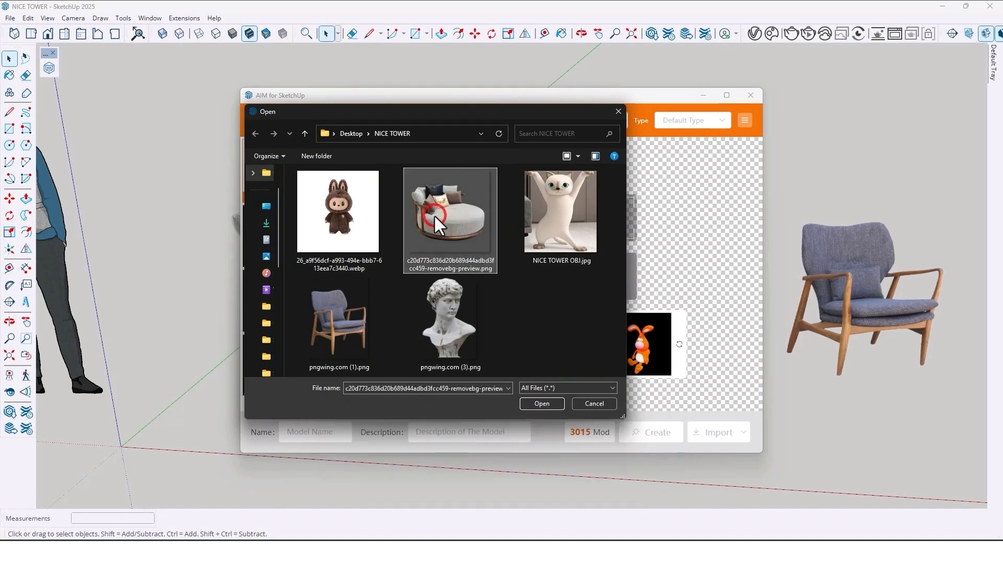
click(543, 403)
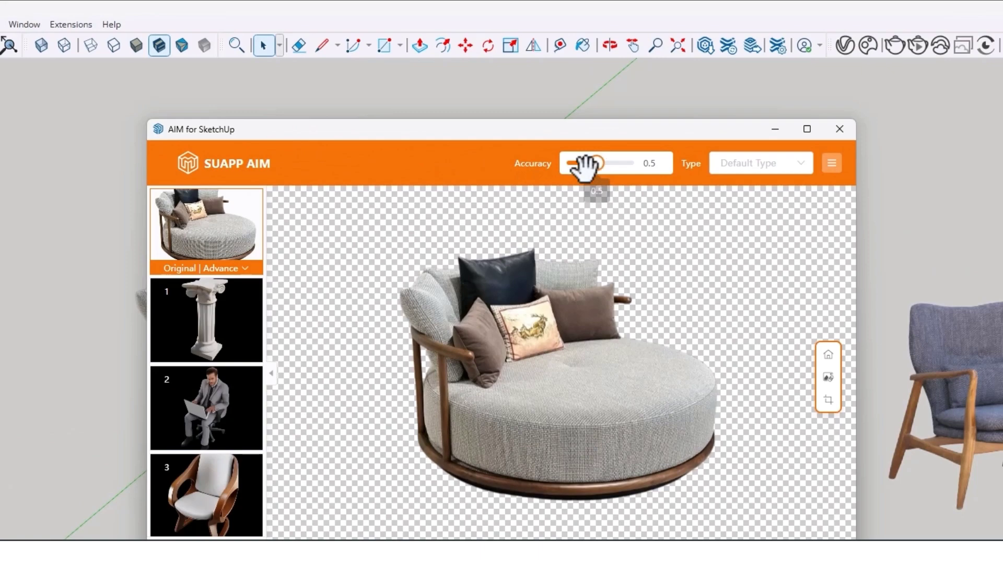
Create the sofa model at accuracy 1 and tilt the preview to view it from above
drag(592, 165, 676, 181)
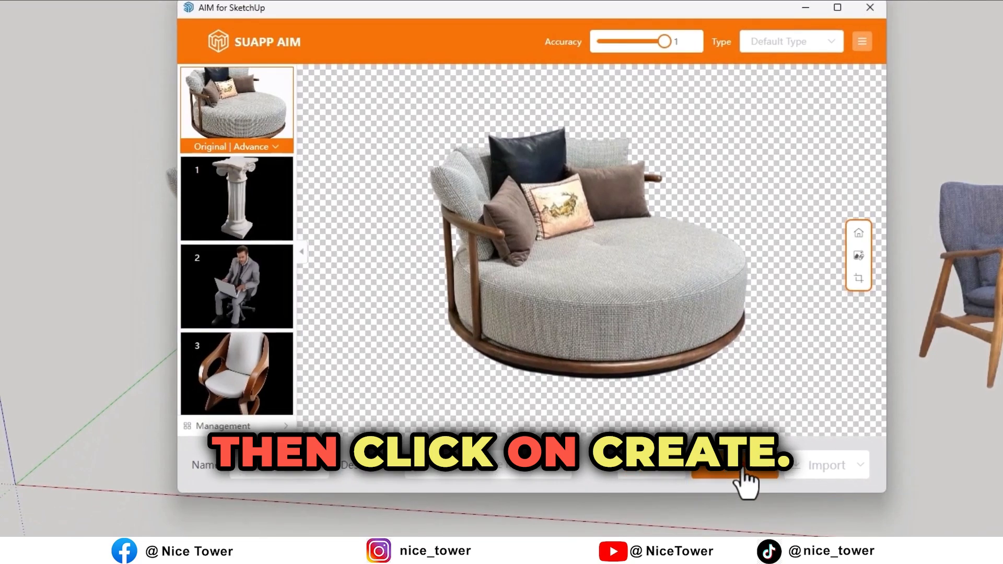
click(741, 468)
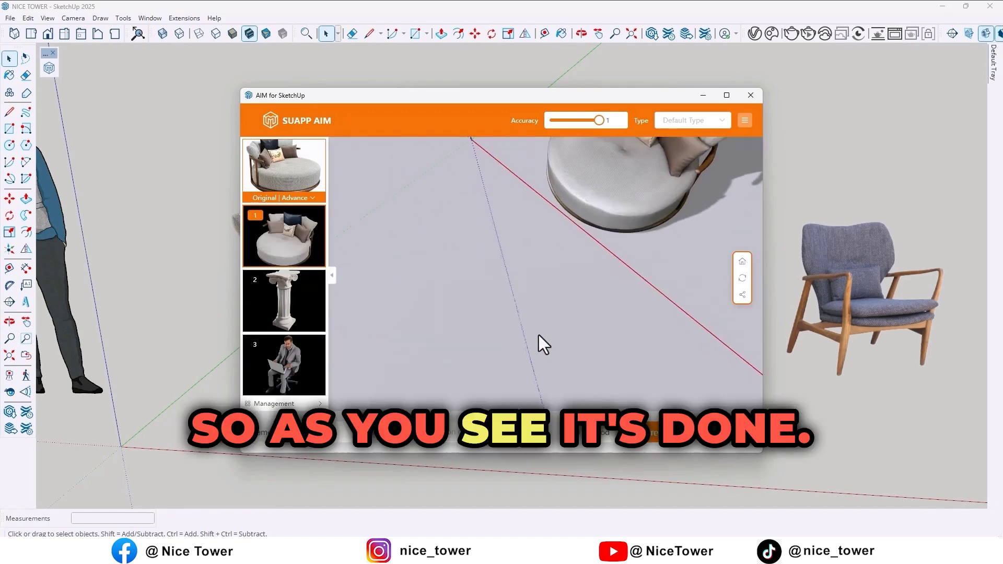
drag(553, 278, 618, 303)
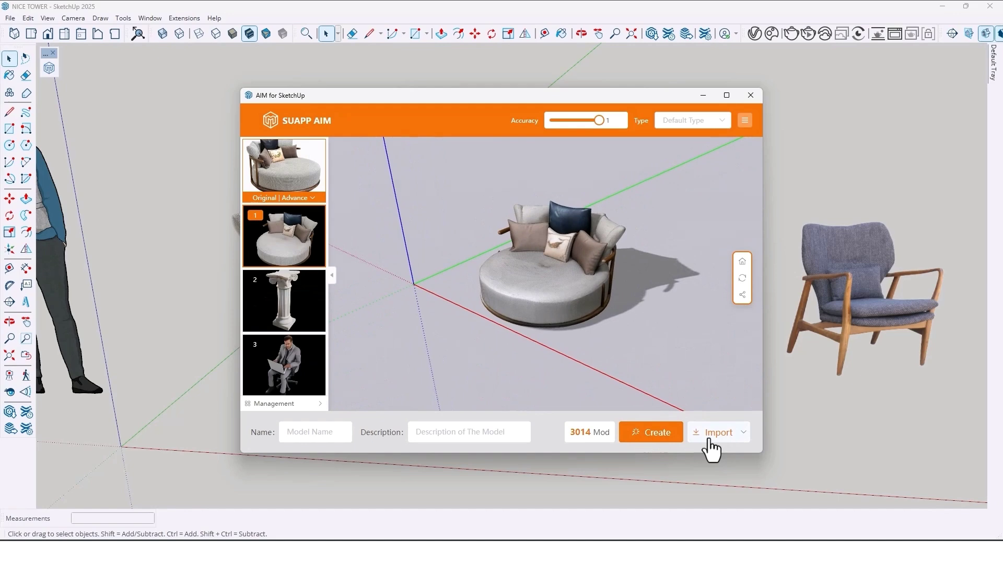
Import the generated sofa and place it in front of the pictured sofa
click(714, 433)
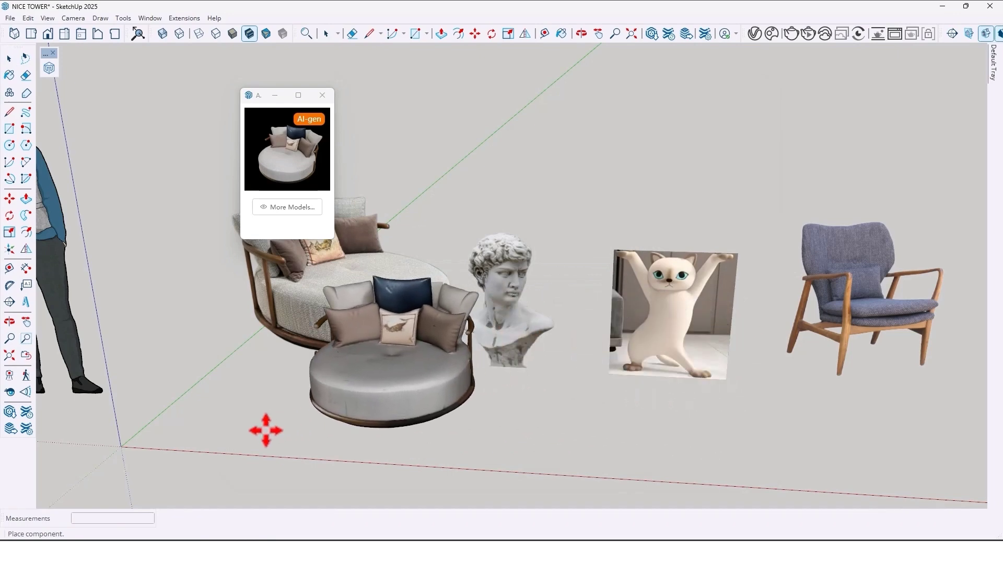
click(118, 445)
scroll(269, 348, down, 3)
scroll(280, 336, up, 3)
scroll(223, 336, up, 3)
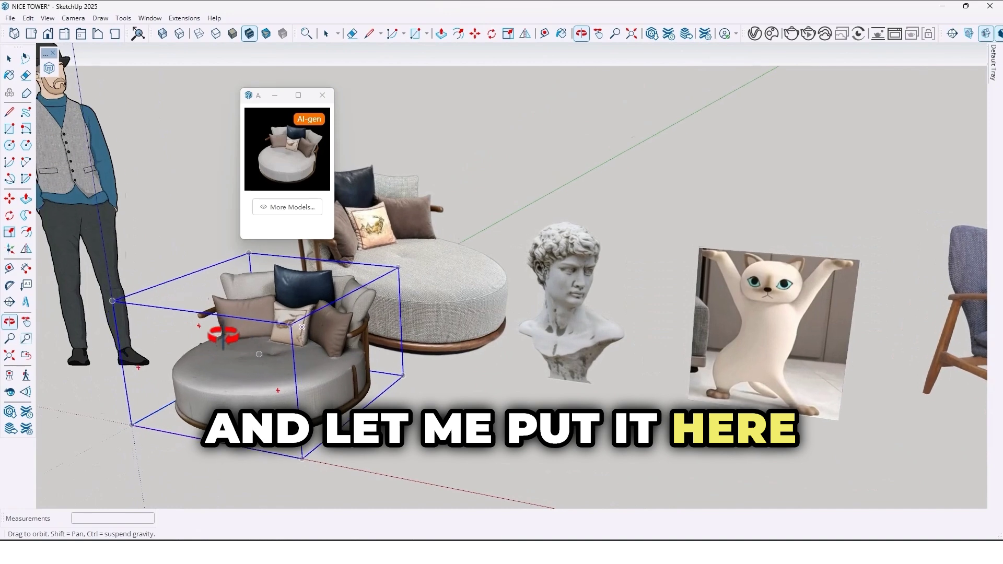
scroll(223, 336, up, 2)
key(m)
Shrink the placed sofa with the Scale tool, then orbit around it
key(s)
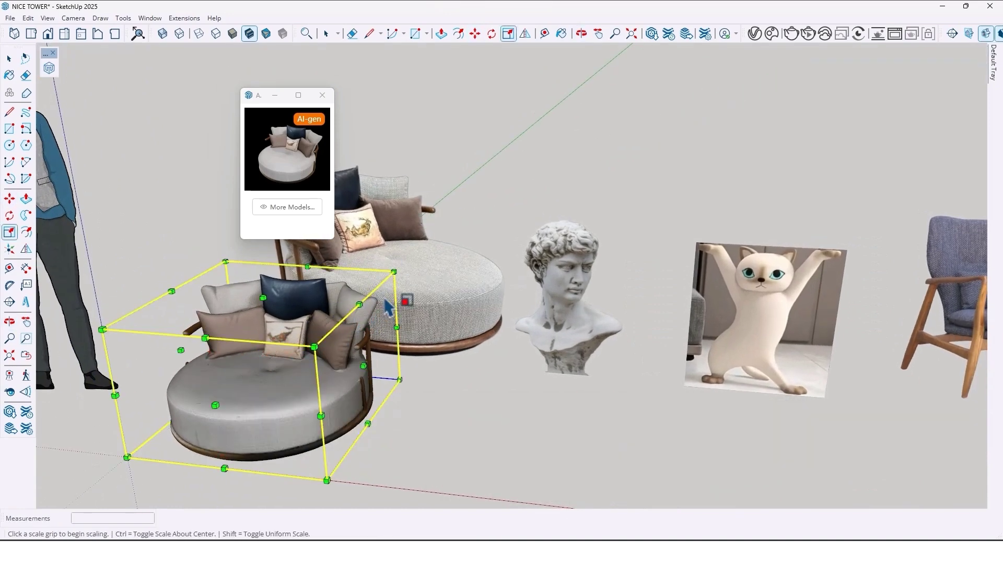
click(447, 245)
scroll(394, 379, down, 3)
key(space)
middle_drag(395, 378, 503, 362)
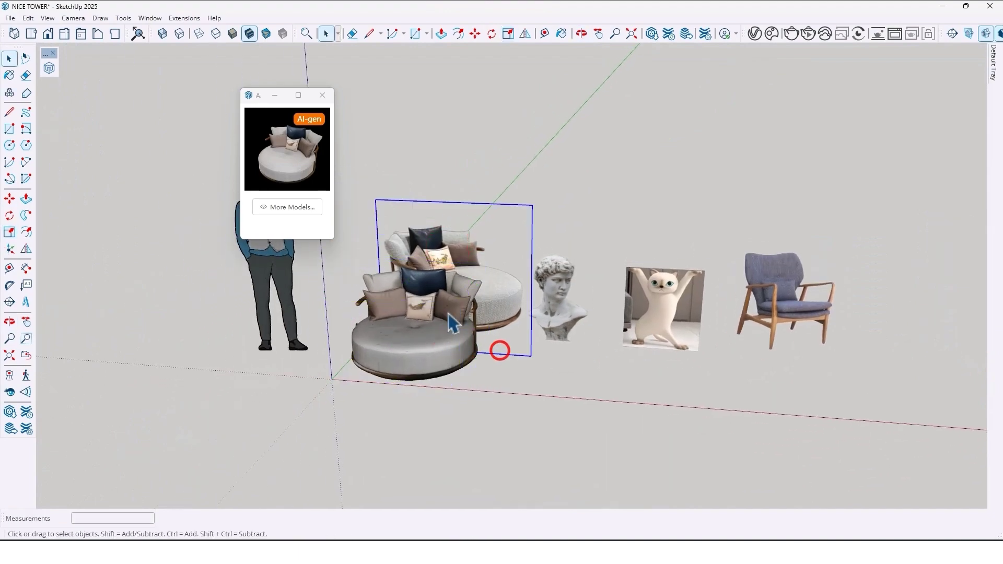
scroll(451, 322, up, 2)
scroll(447, 315, up, 2)
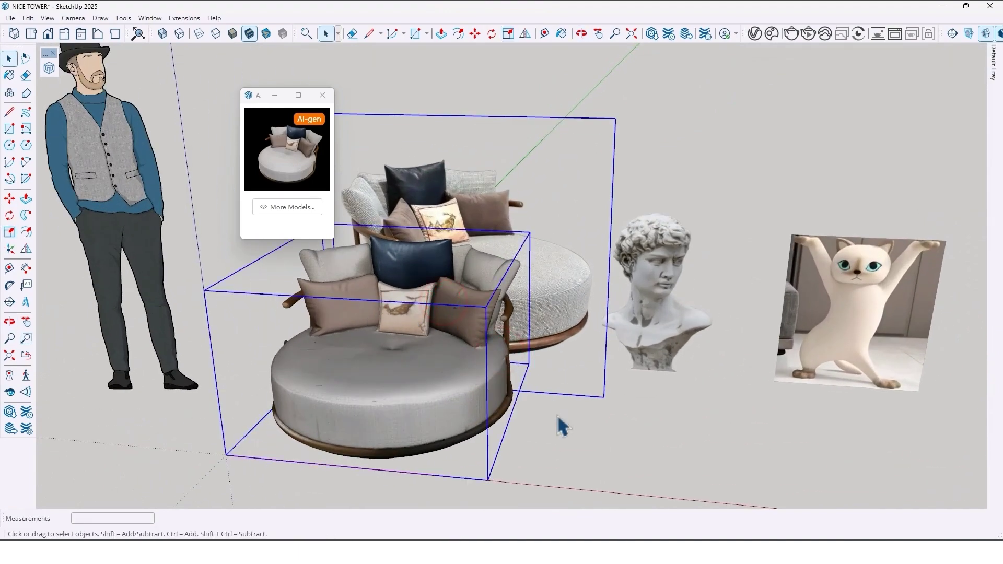
mouse_move(562, 426)
middle_down()
mouse_move(527, 327)
mouse_move(556, 284)
mouse_move(375, 281)
mouse_move(369, 231)
mouse_move(118, 220)
mouse_move(540, 291)
mouse_move(566, 336)
mouse_move(502, 316)
mouse_move(598, 441)
mouse_move(851, 370)
mouse_move(618, 370)
mouse_move(685, 348)
mouse_move(502, 369)
mouse_move(694, 280)
mouse_move(415, 264)
mouse_move(463, 306)
mouse_move(442, 202)
middle_up()
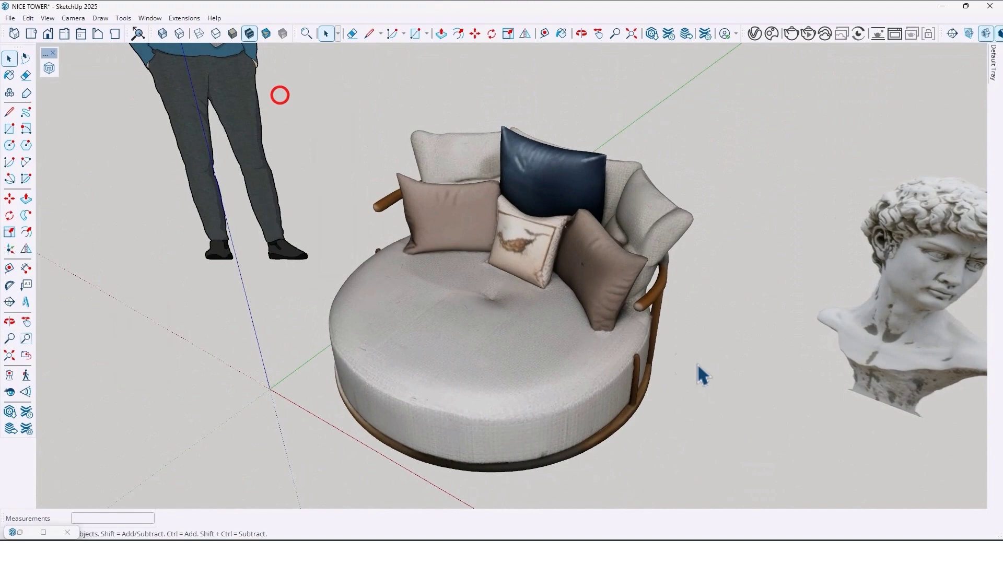
mouse_move(701, 376)
middle_down()
mouse_move(336, 330)
mouse_move(574, 351)
middle_up()
scroll(479, 292, down, 3)
middle_drag(479, 291, 650, 313)
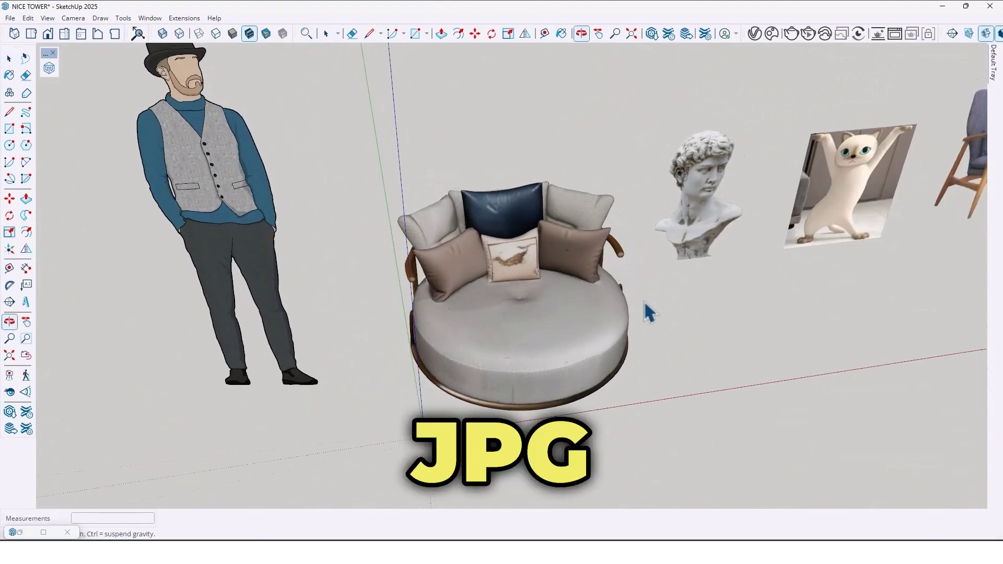
scroll(390, 290, up, 3)
mouse_move(389, 290)
middle_down()
mouse_move(544, 273)
mouse_move(192, 246)
mouse_move(557, 320)
middle_up()
scroll(557, 321, up, 2)
scroll(700, 285, down, 3)
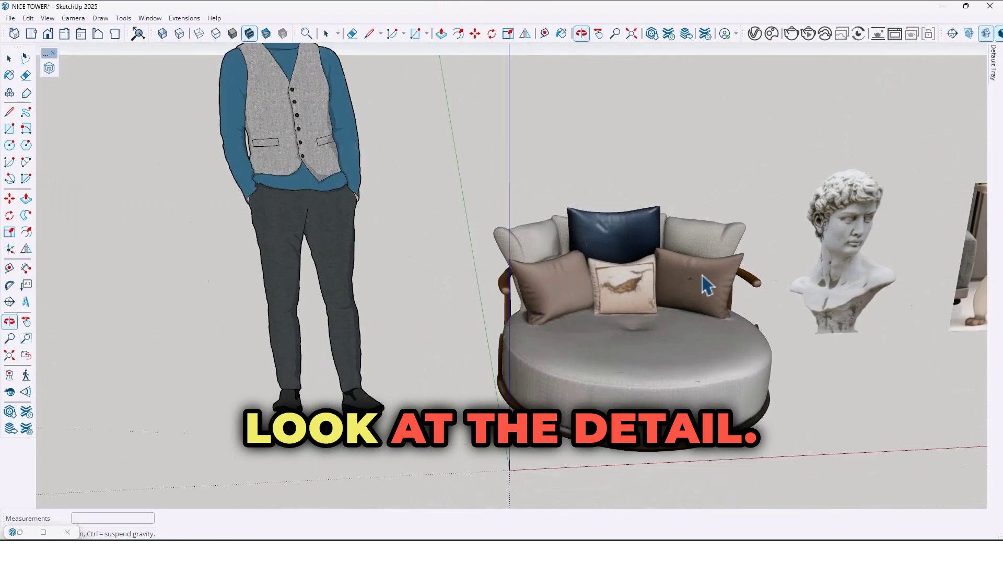
scroll(692, 329, down, 2)
mouse_move(693, 330)
middle_down()
mouse_move(566, 321)
mouse_move(251, 336)
mouse_move(128, 354)
mouse_move(358, 230)
mouse_move(128, 278)
mouse_move(188, 430)
mouse_move(365, 264)
mouse_move(463, 268)
mouse_move(421, 275)
mouse_move(441, 359)
mouse_move(451, 334)
mouse_move(375, 289)
middle_up()
scroll(341, 247, up, 3)
scroll(374, 288, down, 2)
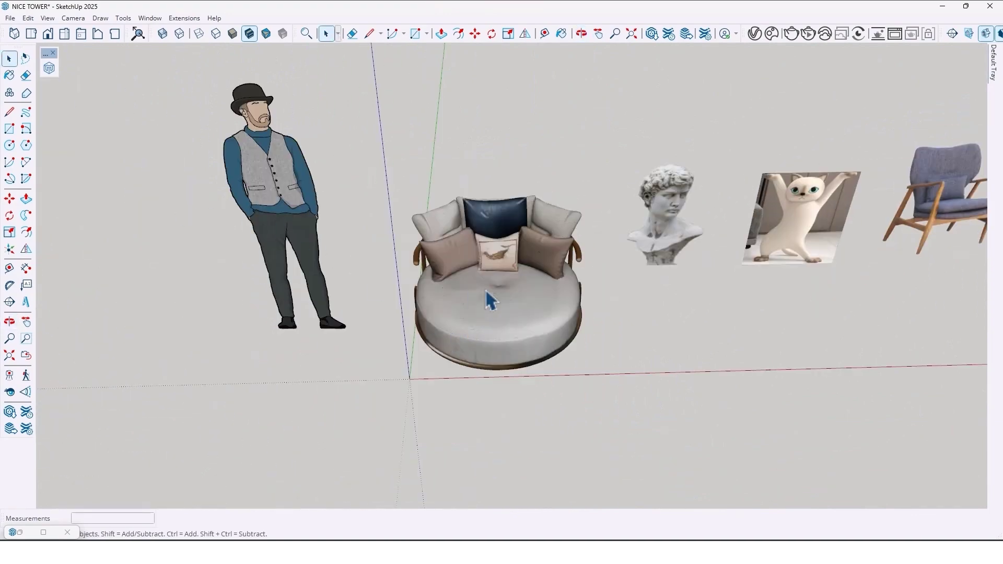
mouse_move(488, 301)
middle_down()
mouse_move(465, 237)
mouse_move(586, 314)
middle_up()
scroll(549, 306, up, 5)
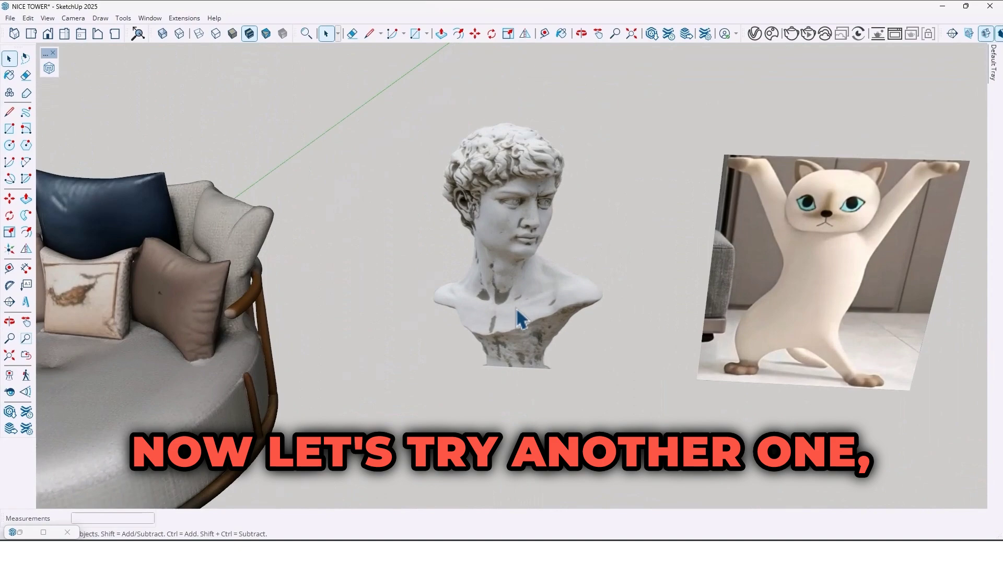
scroll(520, 322, down, 3)
scroll(536, 319, down, 3)
scroll(514, 286, up, 3)
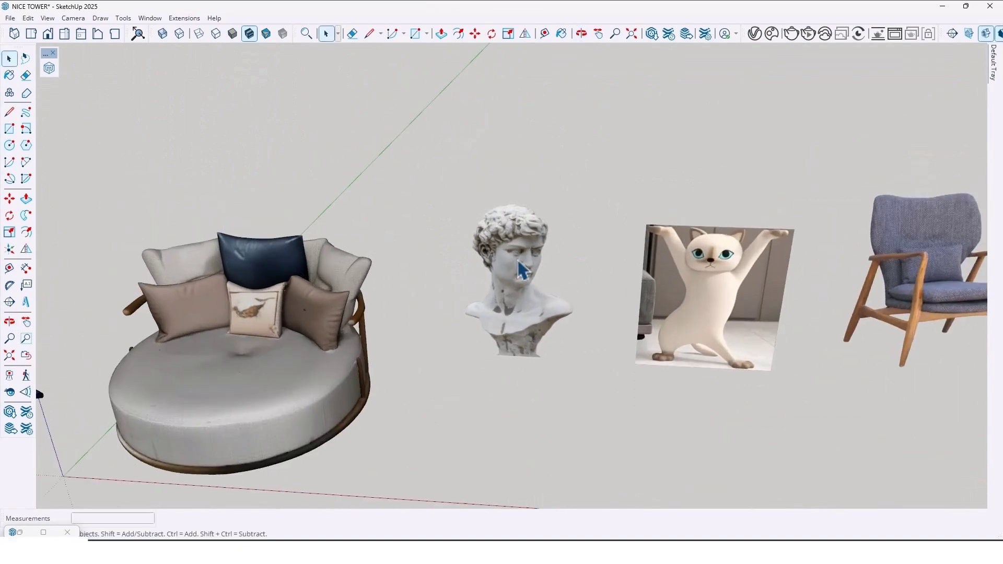
scroll(509, 279, up, 2)
scroll(527, 317, down, 4)
key(shift+f)
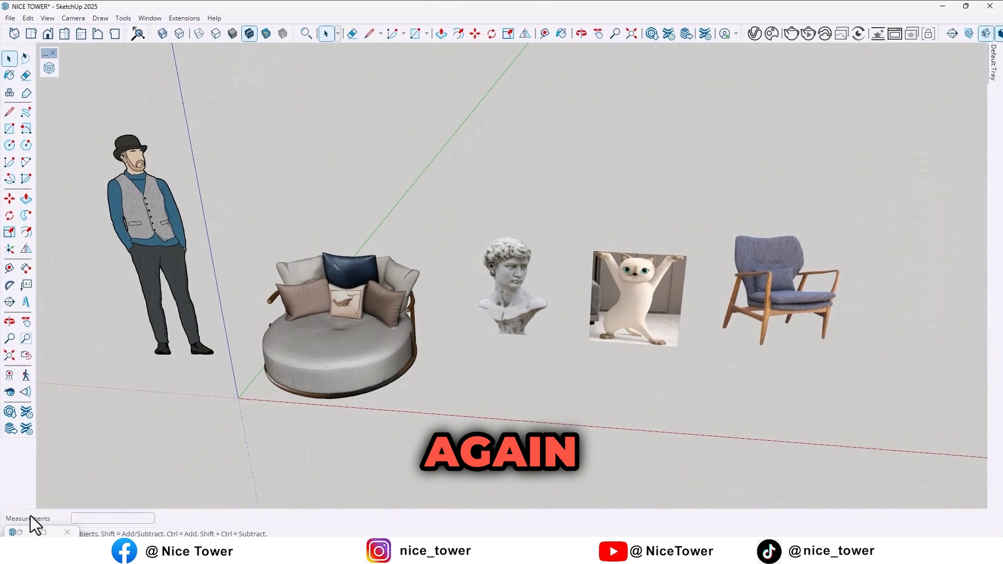
Create a 3D bust from pngwing.com (3).png at accuracy 1, then orbit the preview
click(276, 209)
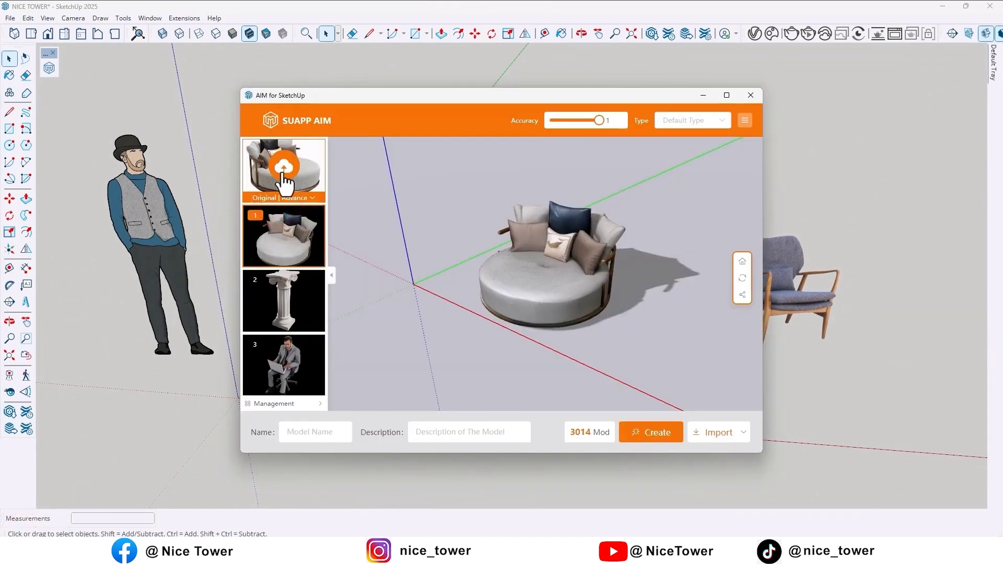
click(285, 167)
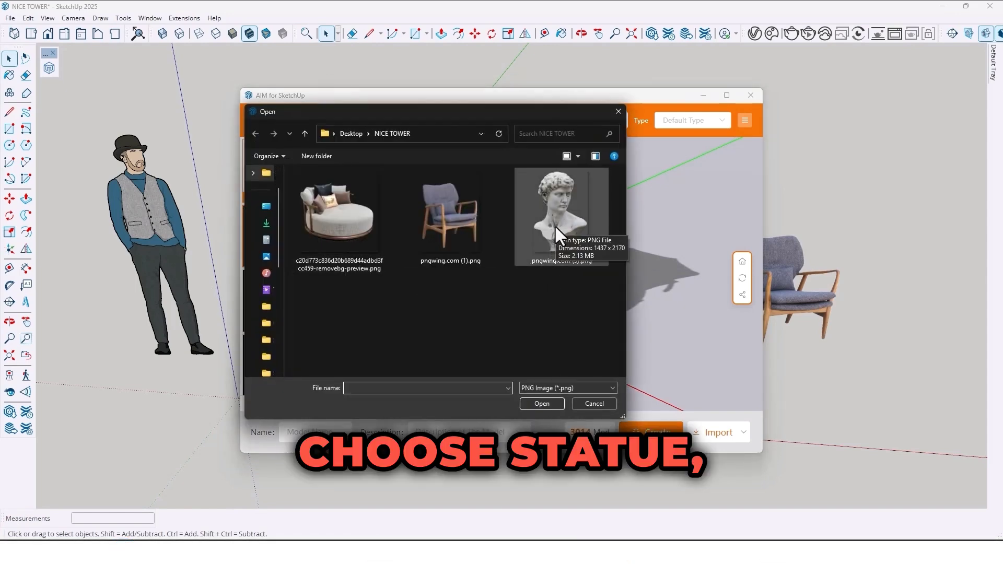
click(554, 227)
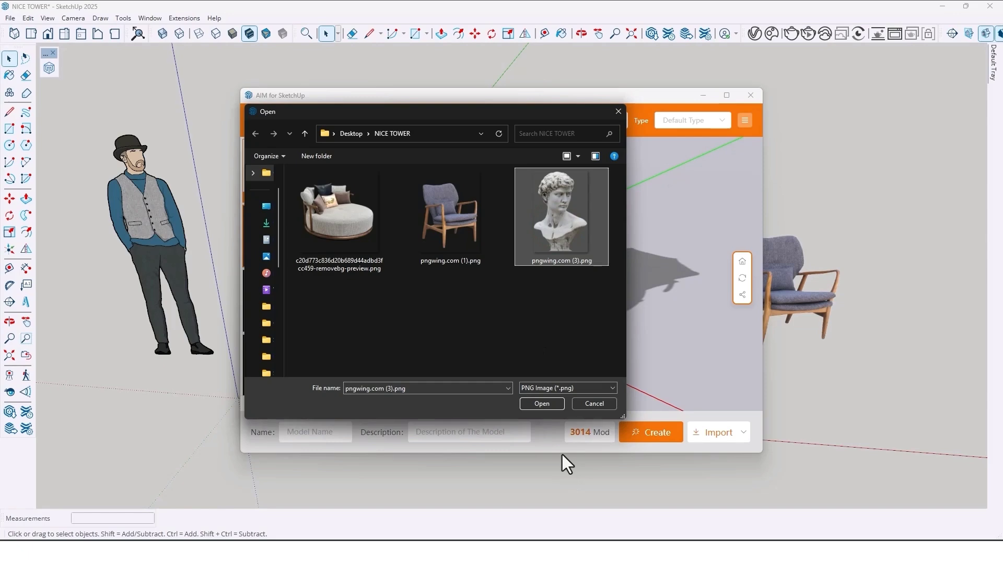
click(540, 405)
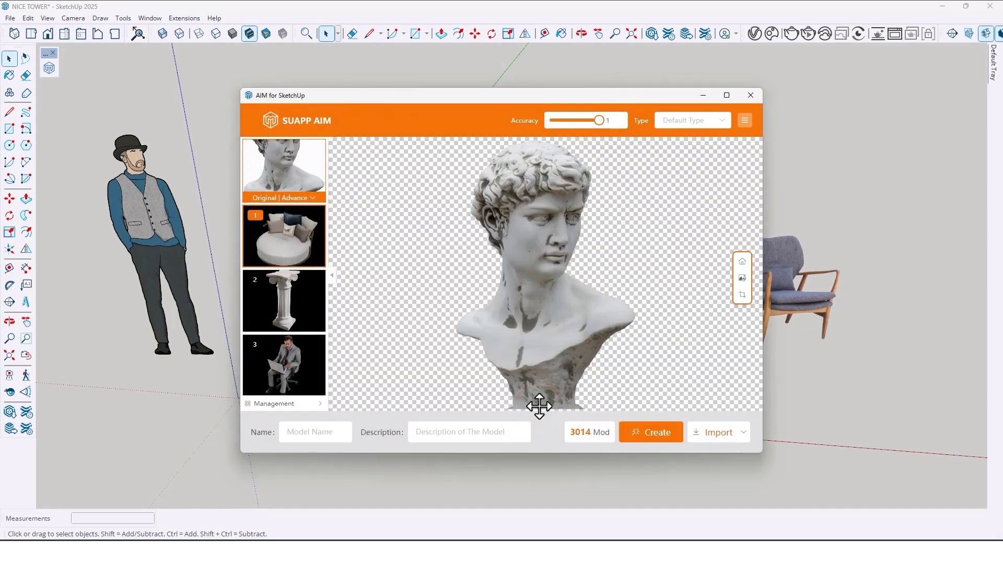
click(598, 120)
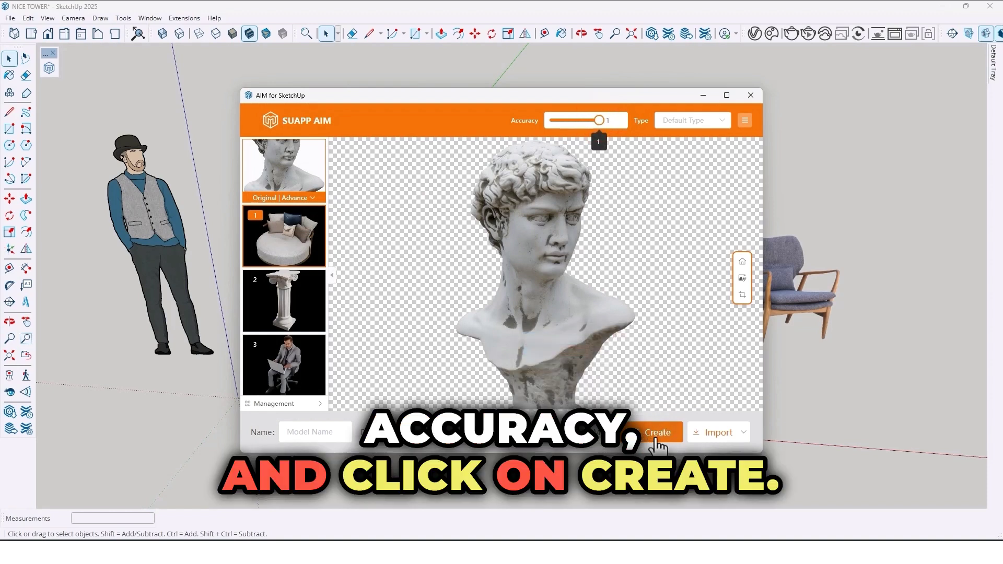
click(658, 436)
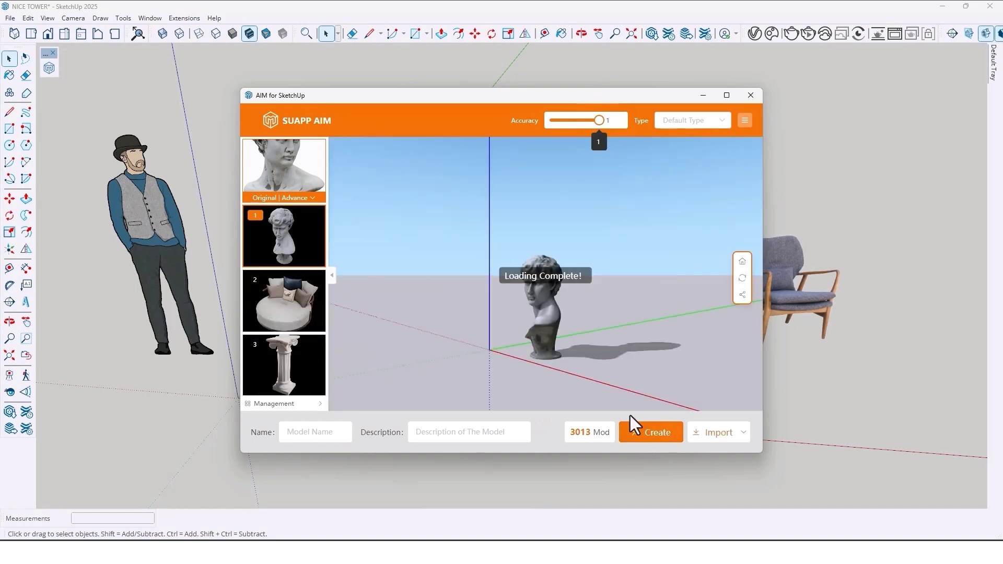
mouse_move(466, 300)
mouse_down()
mouse_move(533, 341)
mouse_move(512, 287)
mouse_move(697, 323)
mouse_move(510, 341)
mouse_move(578, 354)
mouse_move(538, 285)
mouse_move(493, 265)
mouse_move(544, 269)
mouse_move(586, 317)
mouse_up()
scroll(556, 301, up, 3)
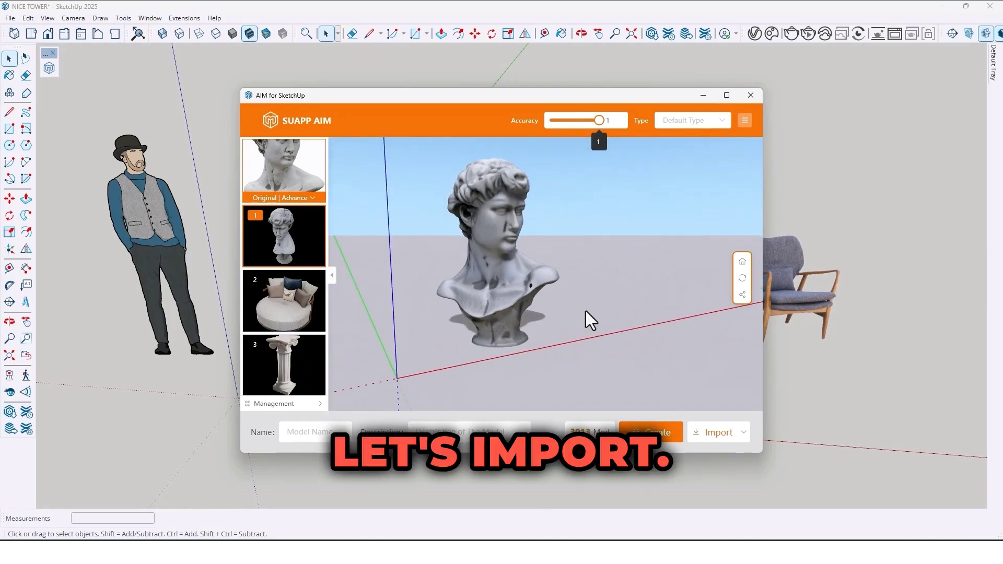
Import the generated bust, orbit around it, and select the cat picture
click(717, 433)
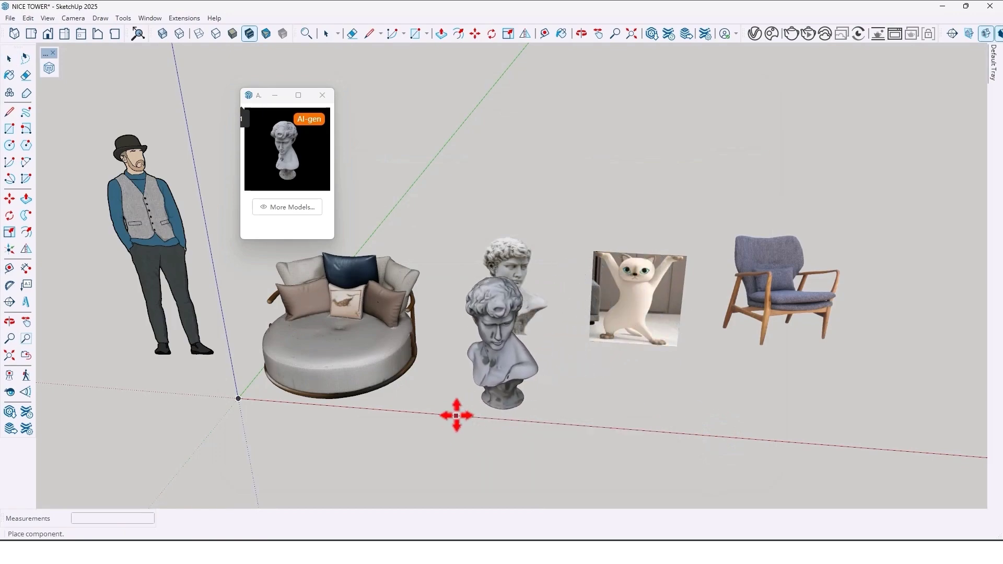
scroll(508, 343, up, 3)
mouse_move(498, 347)
middle_down()
mouse_move(180, 363)
mouse_move(616, 313)
mouse_move(250, 274)
mouse_move(986, 275)
mouse_move(792, 362)
mouse_move(587, 303)
mouse_move(773, 190)
mouse_move(576, 197)
mouse_move(531, 225)
mouse_move(481, 358)
mouse_move(573, 258)
mouse_move(524, 279)
mouse_move(612, 309)
mouse_move(643, 296)
mouse_move(284, 260)
mouse_move(442, 265)
middle_up()
scroll(457, 274, up, 2)
scroll(531, 265, up, 3)
scroll(537, 263, up, 2)
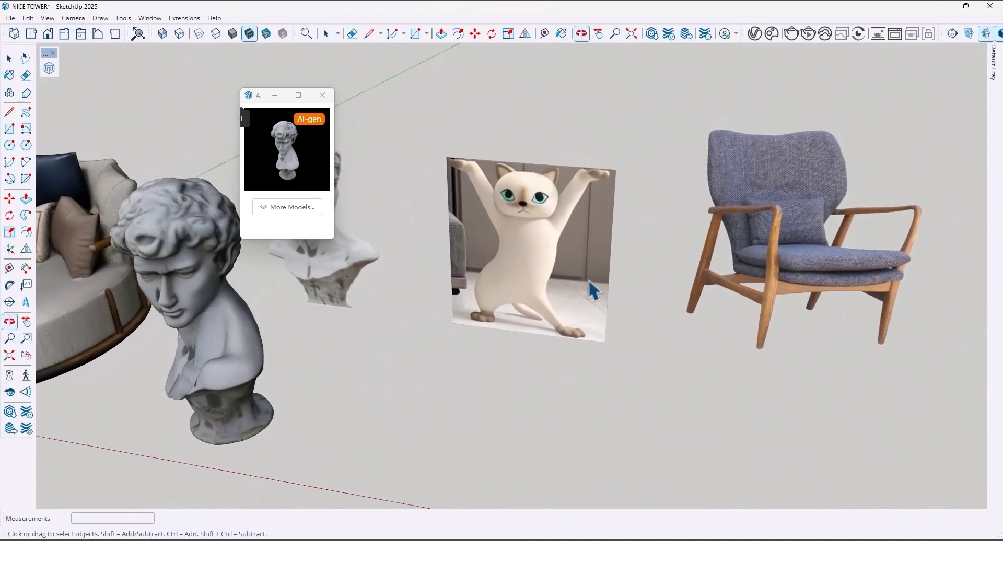
click(538, 261)
scroll(538, 261, down, 3)
scroll(539, 277, up, 1)
scroll(542, 278, up, 3)
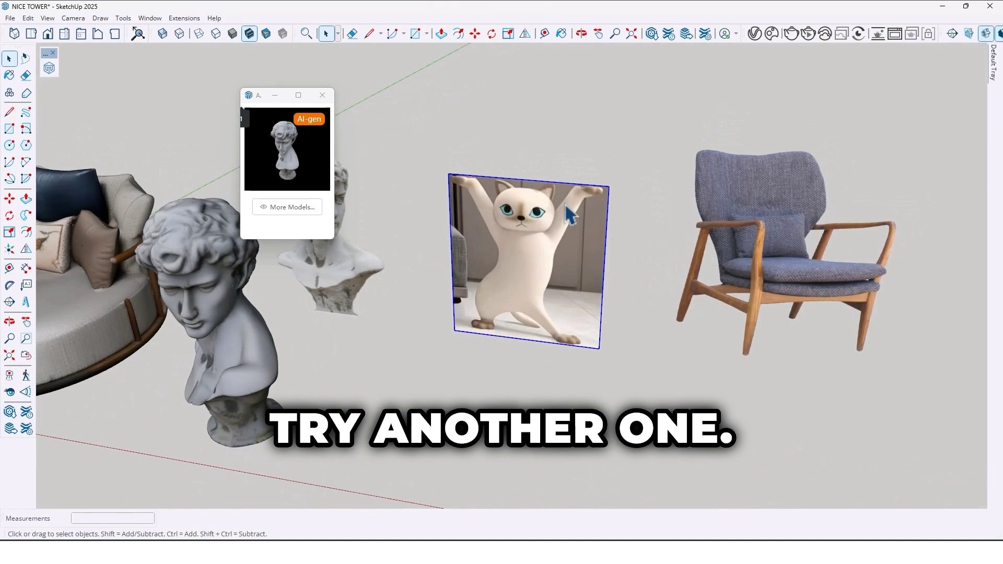
scroll(566, 275, down, 3)
mouse_move(566, 275)
middle_down()
mouse_move(578, 290)
mouse_move(548, 293)
middle_up()
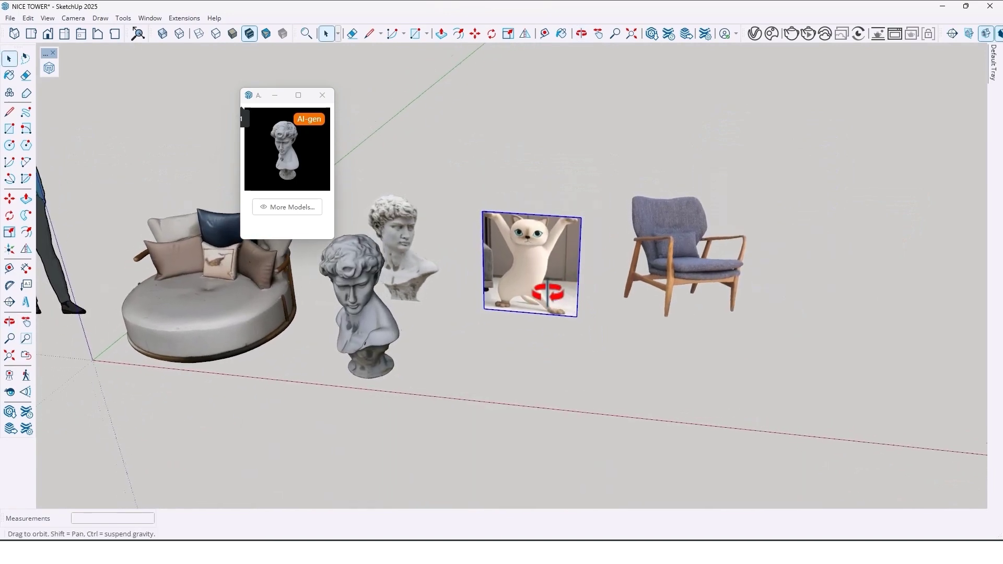
Load NICE TOWER OBJ.jpg, listed under All Files, into AIM and click Create
click(286, 207)
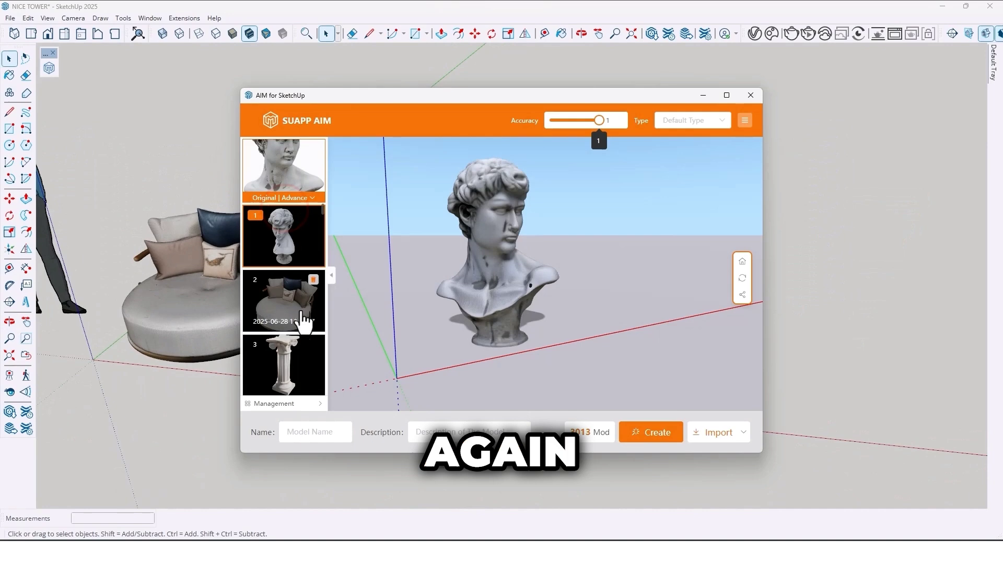
click(285, 169)
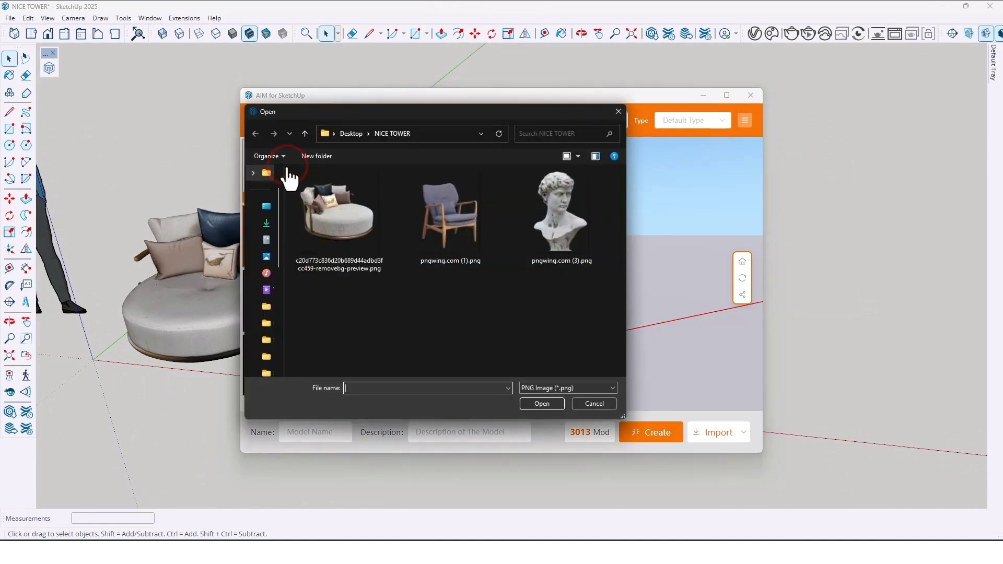
click(553, 388)
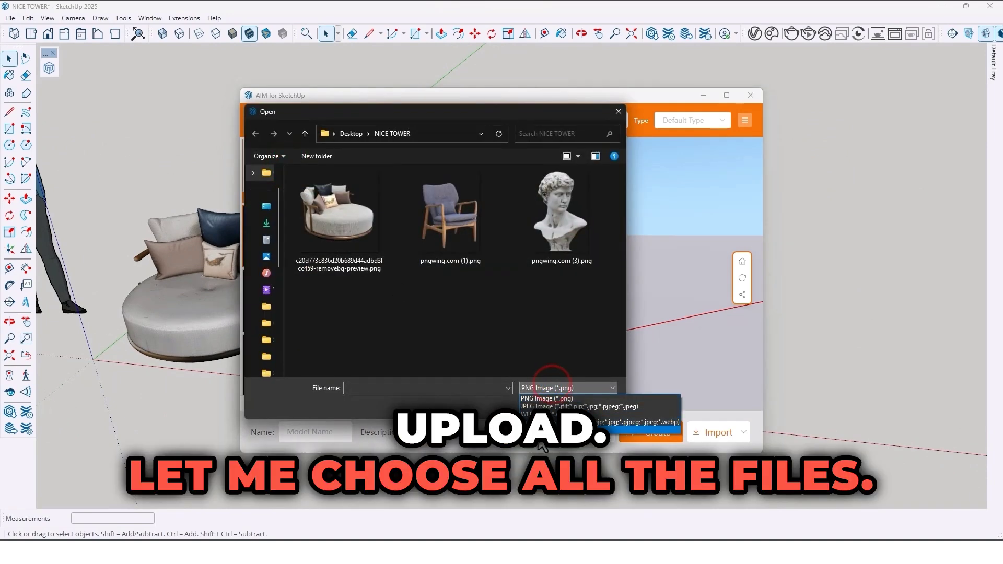
click(554, 444)
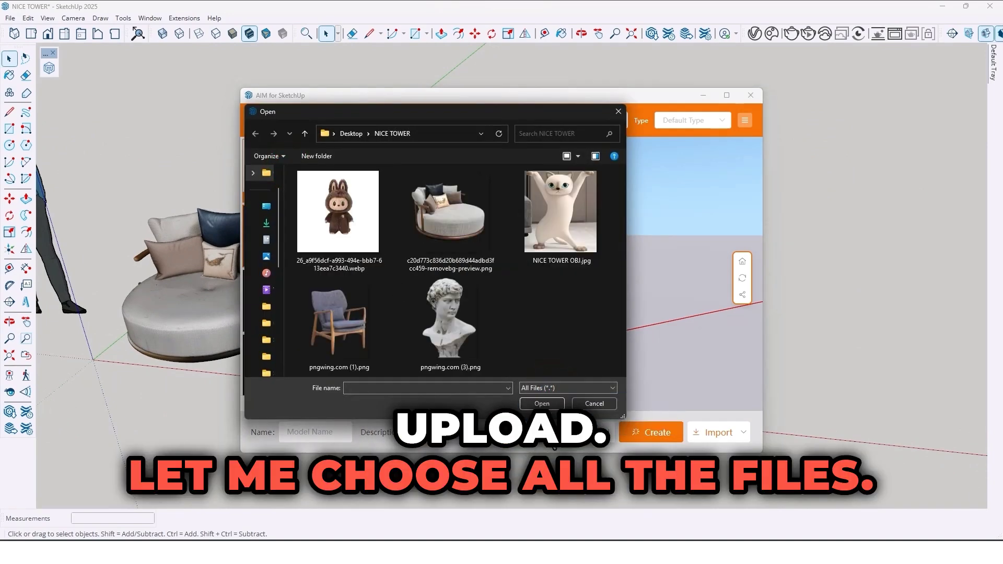
click(552, 224)
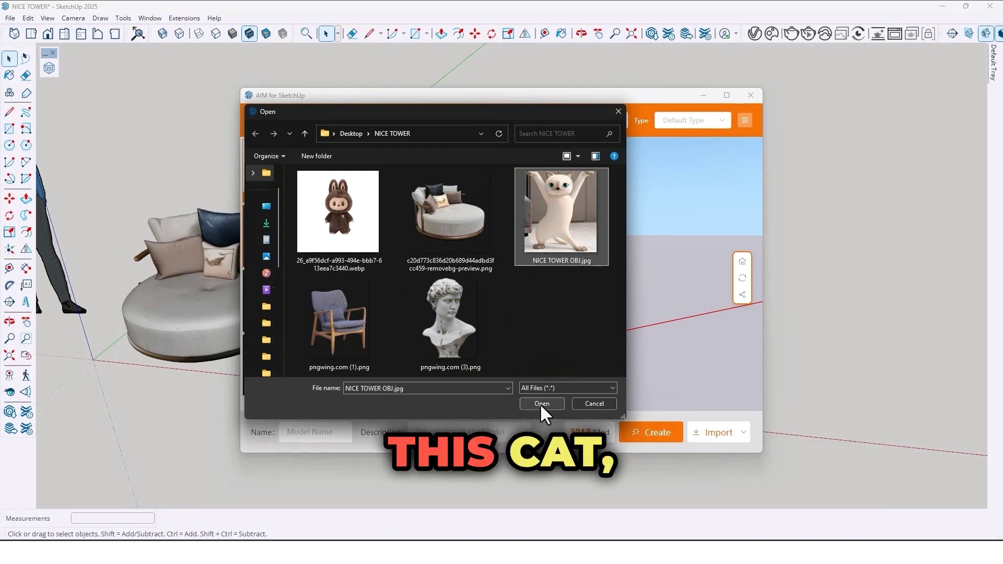
click(540, 404)
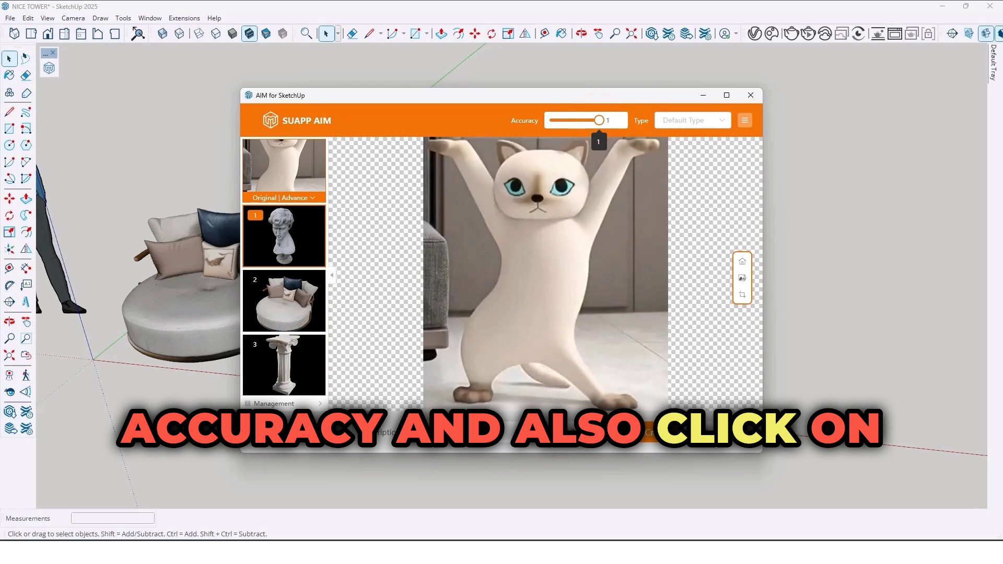
click(655, 439)
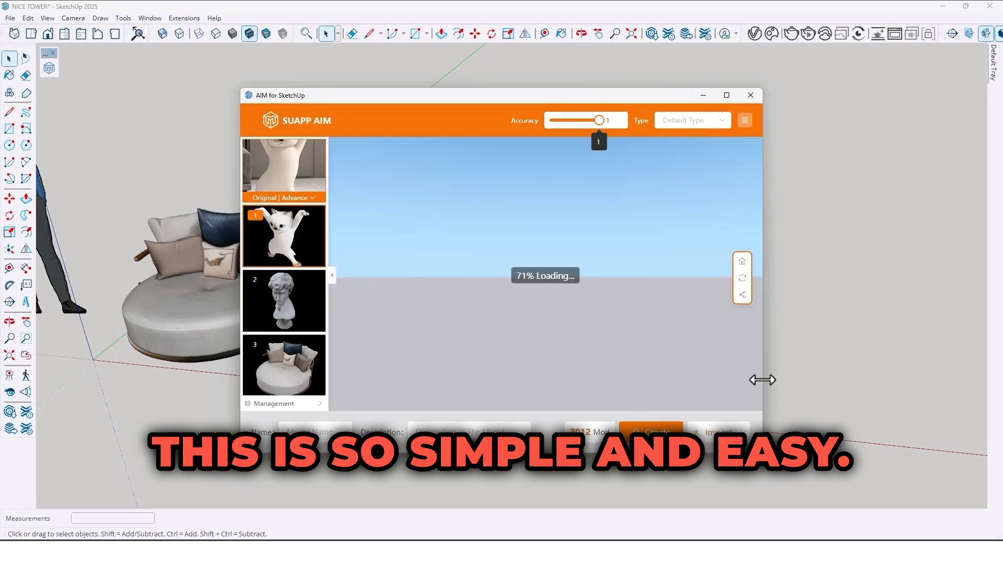
Import the generated cat, orbit to a frontal view, and select the armchair
drag(502, 311, 520, 340)
click(719, 433)
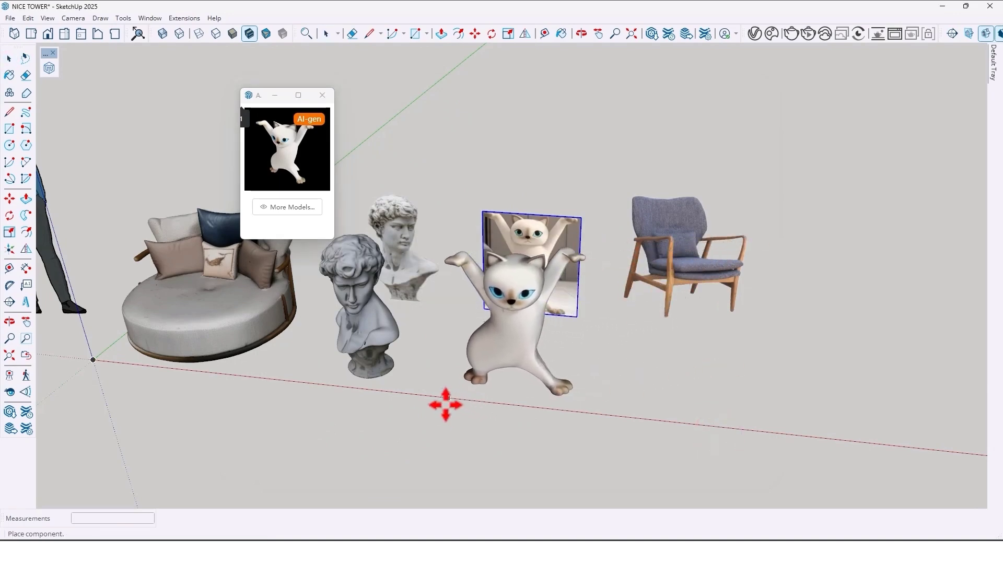
scroll(502, 314, up, 3)
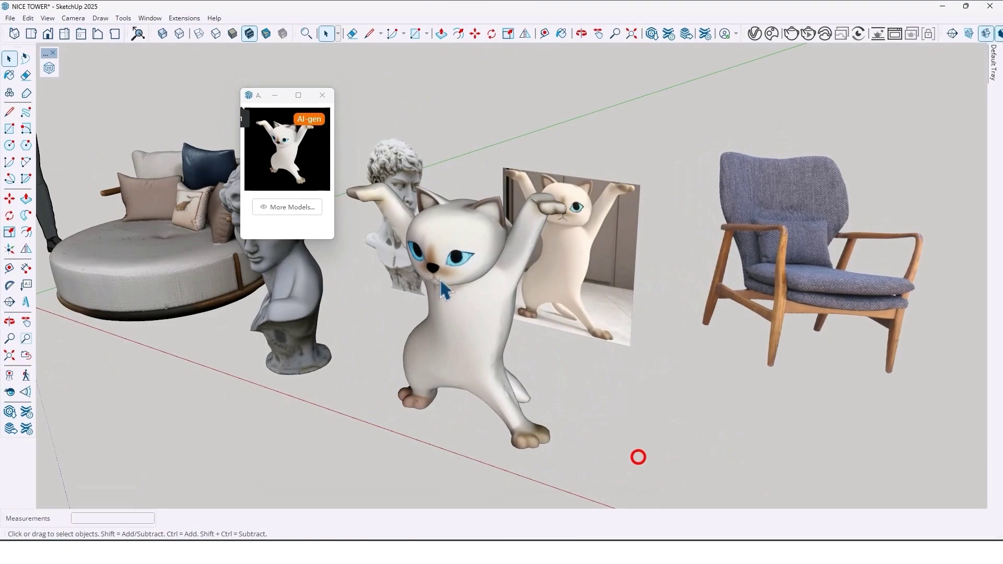
mouse_move(444, 290)
middle_down()
mouse_move(484, 161)
mouse_move(328, 161)
mouse_move(464, 197)
mouse_move(672, 302)
mouse_move(691, 475)
mouse_move(970, 455)
mouse_move(706, 329)
mouse_move(163, 173)
mouse_move(488, 291)
mouse_move(798, 347)
mouse_move(531, 325)
mouse_move(463, 359)
mouse_move(444, 309)
mouse_move(593, 288)
mouse_move(554, 259)
mouse_move(315, 272)
mouse_move(604, 284)
mouse_move(492, 277)
middle_up()
click(594, 287)
scroll(554, 259, down, 2)
scroll(554, 258, up, 5)
scroll(571, 258, up, 5)
scroll(604, 284, down, 2)
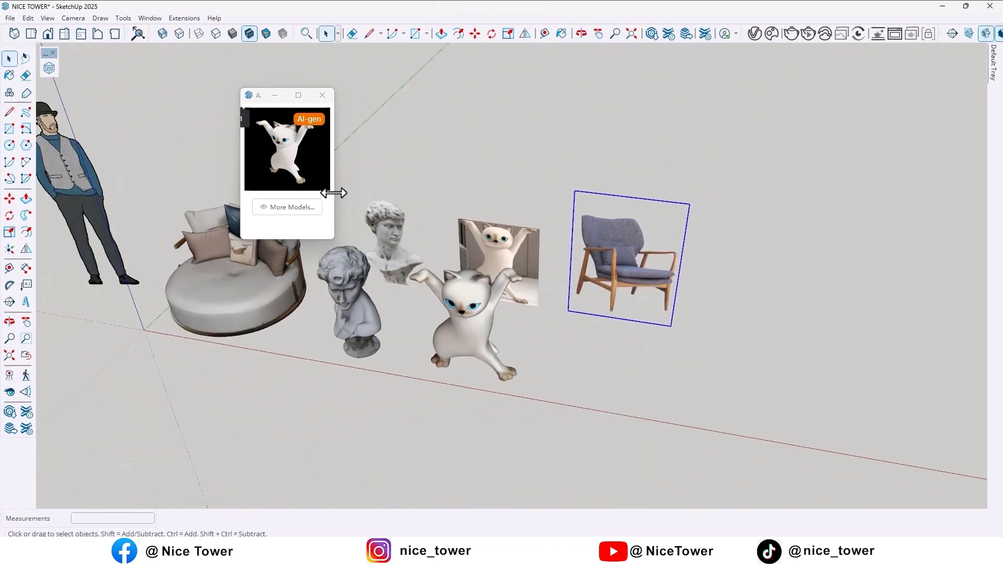
Generate a 3D armchair in the SUAPP AIM panel from the uploaded armchair photo
click(298, 207)
click(279, 179)
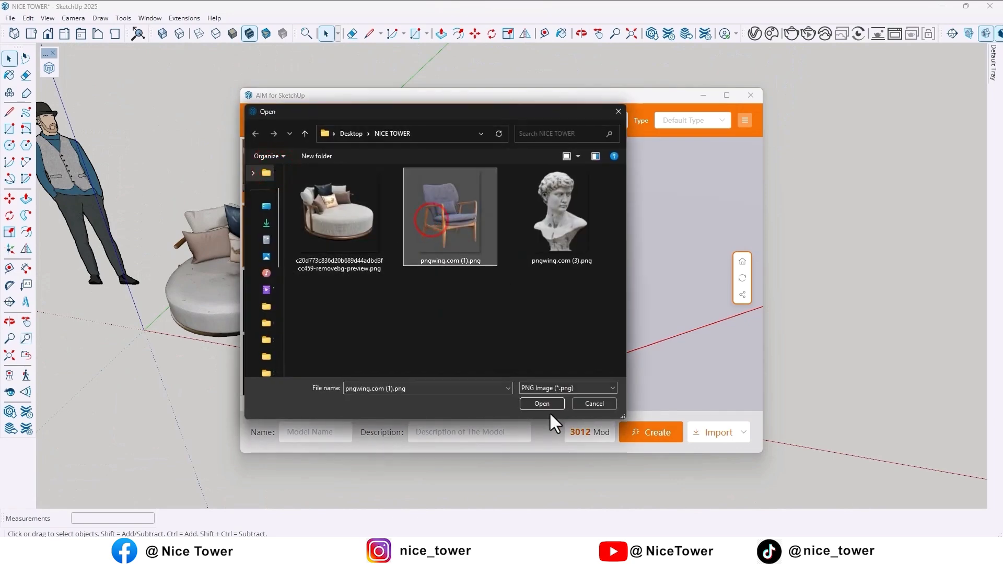
click(544, 404)
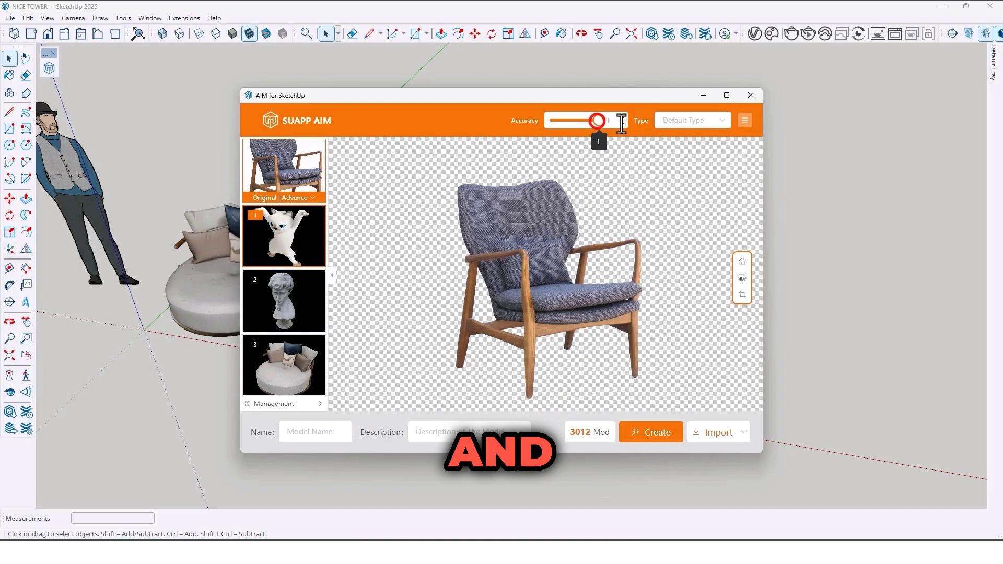
click(651, 433)
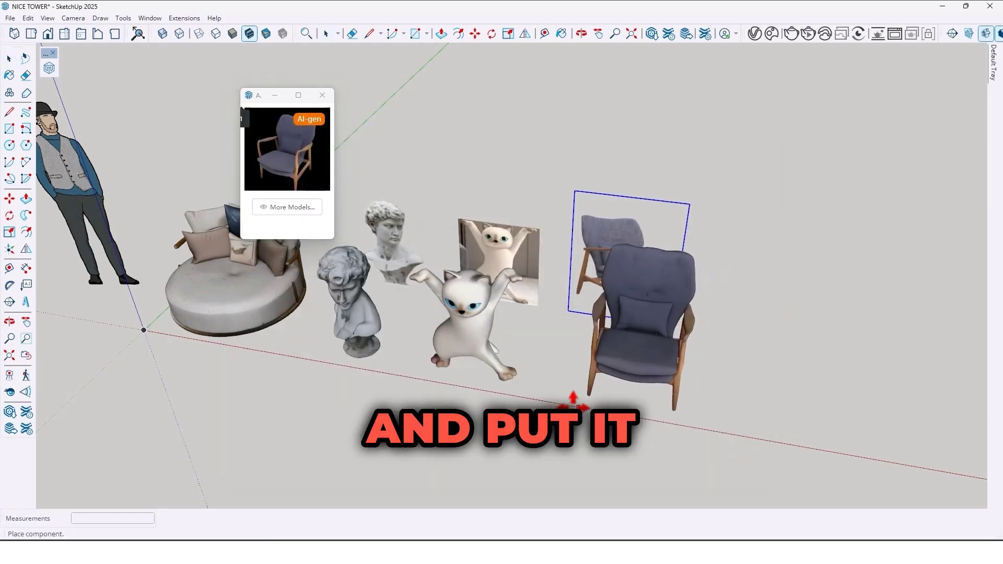
scroll(609, 369, up, 2)
Place the generated armchair beside the chair picture and orbit to check it
middle_drag(610, 369, 466, 287)
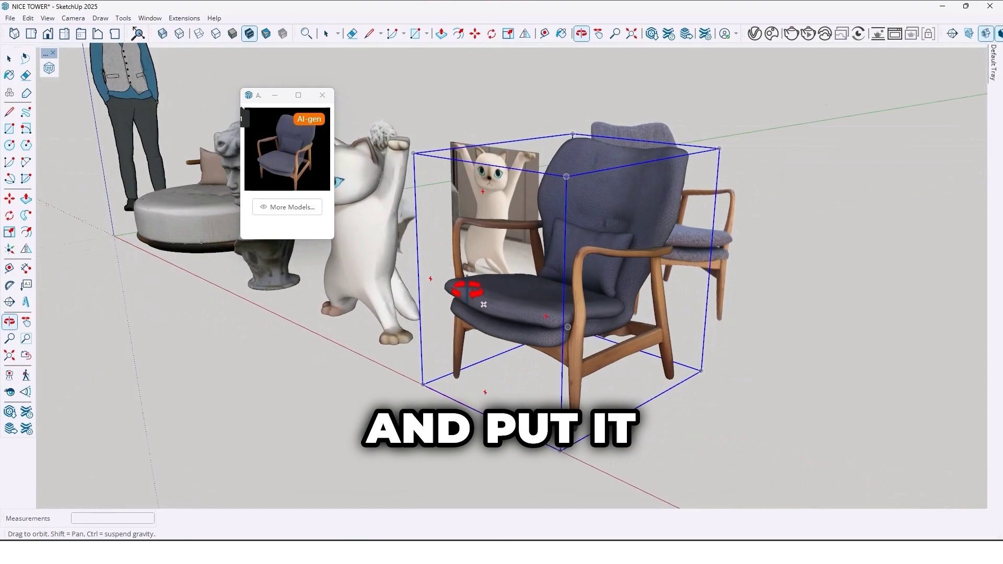
click(614, 375)
key(space)
mouse_move(584, 334)
middle_down()
mouse_move(399, 314)
mouse_move(163, 337)
mouse_move(587, 351)
mouse_move(869, 433)
mouse_move(553, 376)
mouse_move(484, 286)
mouse_move(821, 180)
mouse_move(559, 195)
mouse_move(593, 340)
mouse_move(634, 314)
mouse_move(690, 309)
mouse_move(627, 352)
mouse_move(609, 345)
mouse_move(784, 327)
mouse_move(753, 254)
mouse_move(571, 303)
mouse_move(661, 336)
mouse_move(865, 327)
mouse_move(398, 329)
mouse_move(495, 275)
mouse_move(492, 267)
middle_up()
key(space)
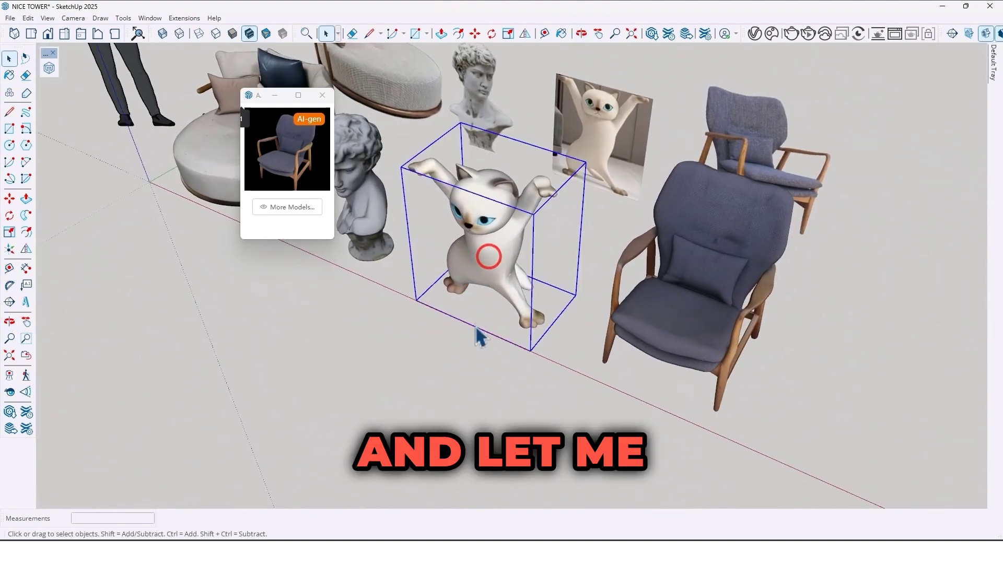
Move the cat model forward, clear of the busts
click(539, 356)
middle_drag(539, 357, 528, 353)
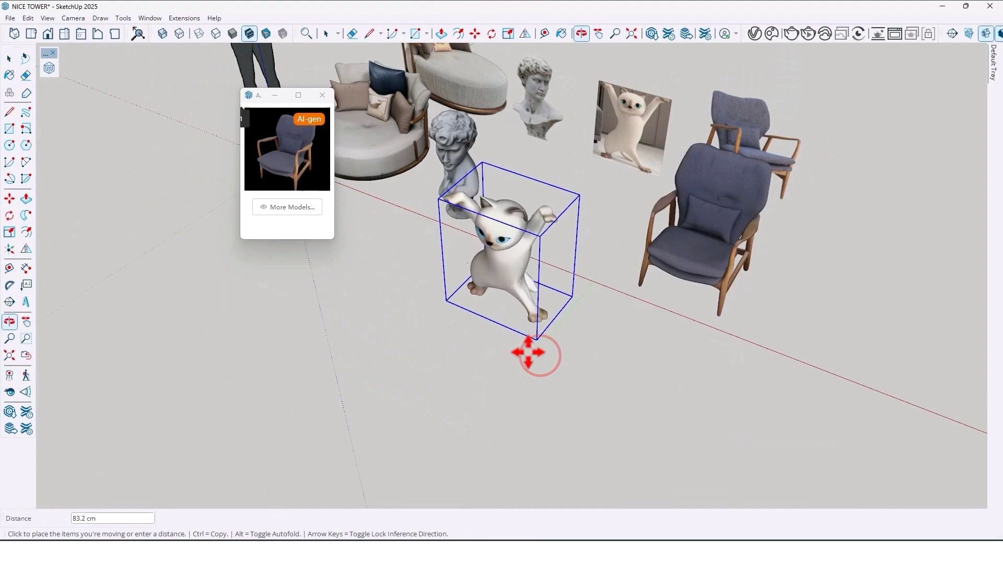
click(492, 403)
mouse_move(376, 352)
middle_down()
mouse_move(564, 308)
mouse_move(773, 303)
mouse_move(475, 298)
mouse_move(493, 308)
mouse_move(460, 329)
mouse_move(513, 287)
mouse_move(533, 350)
middle_up()
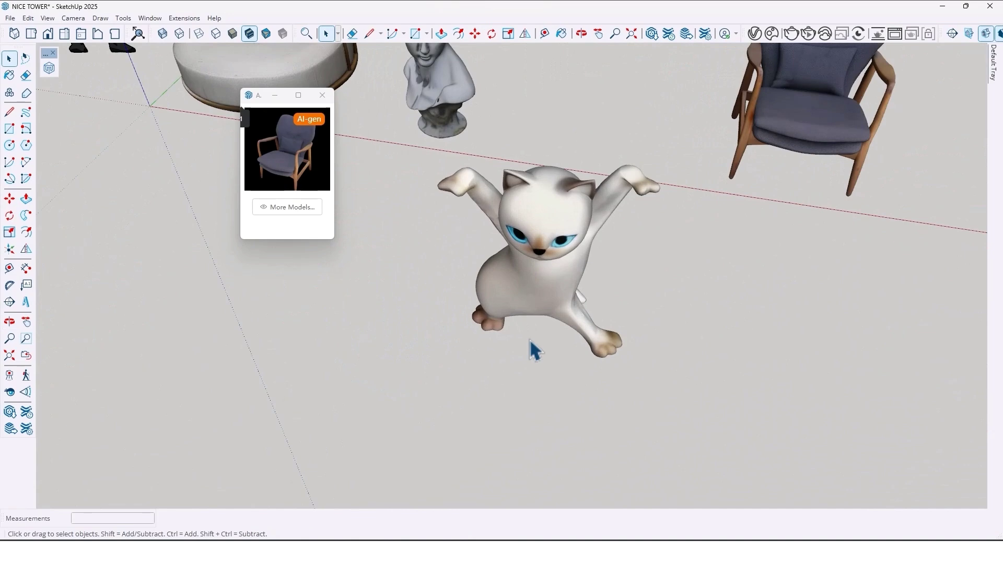
Draw a 100-sided circle at the cat's feet and extrude it 1 cm into a disc
click(533, 328)
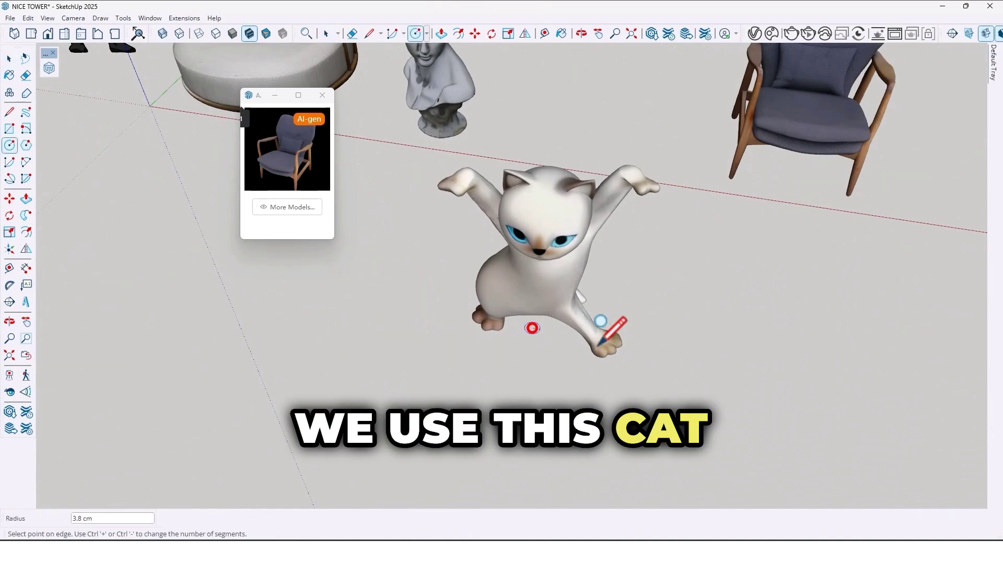
key(space)
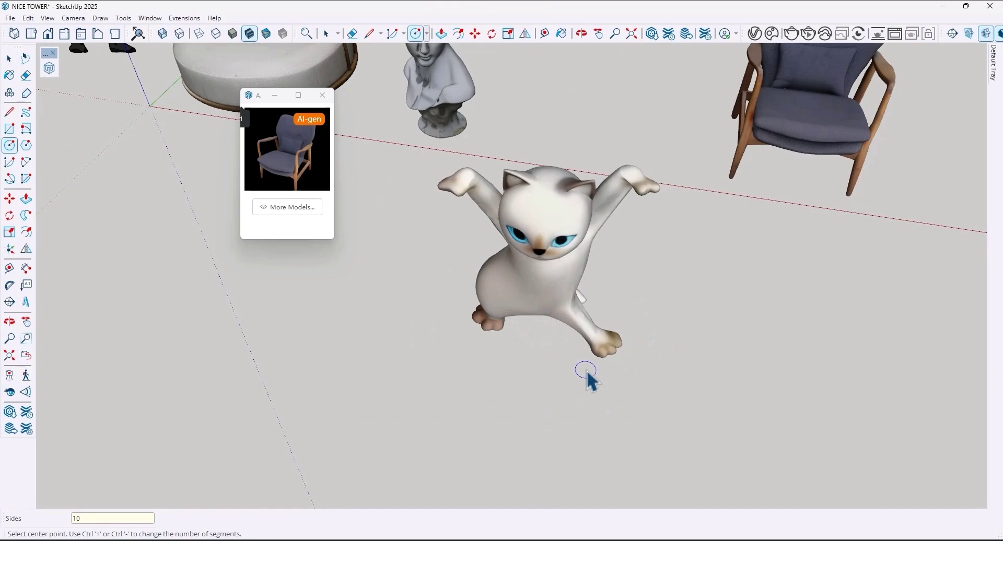
text(0)
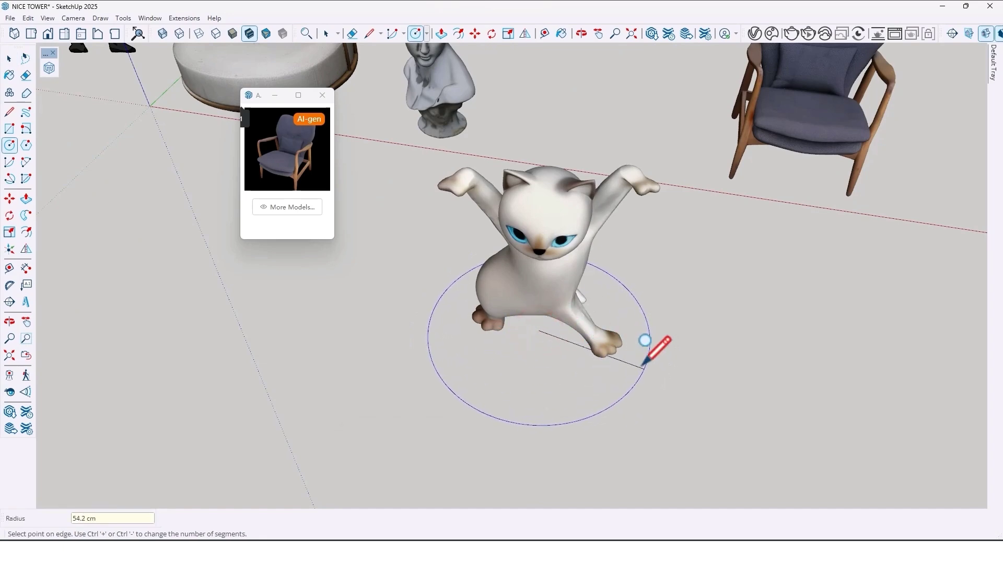
click(644, 341)
middle_drag(639, 352, 544, 358)
scroll(533, 356, up, 2)
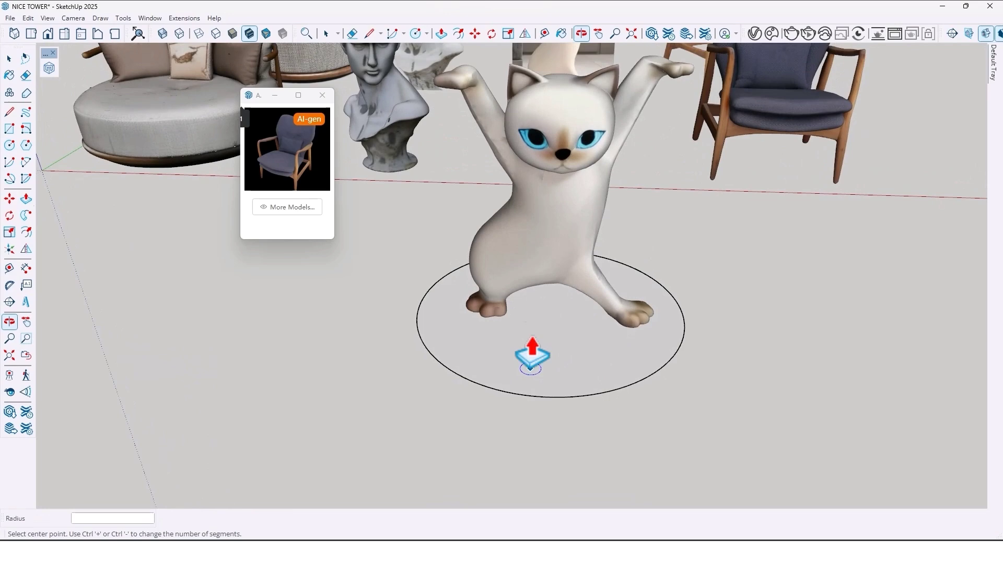
click(532, 356)
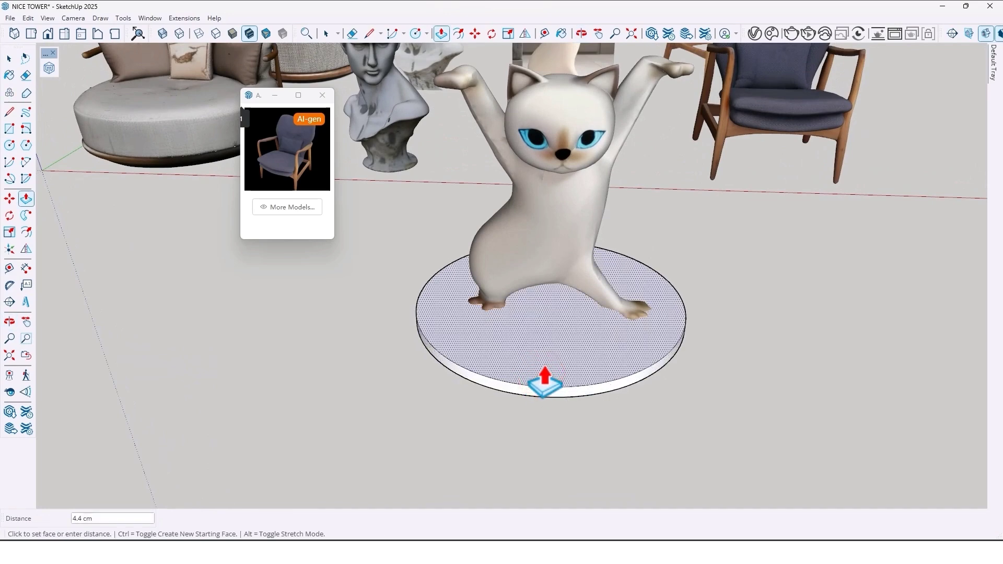
text(1)
key(Return)
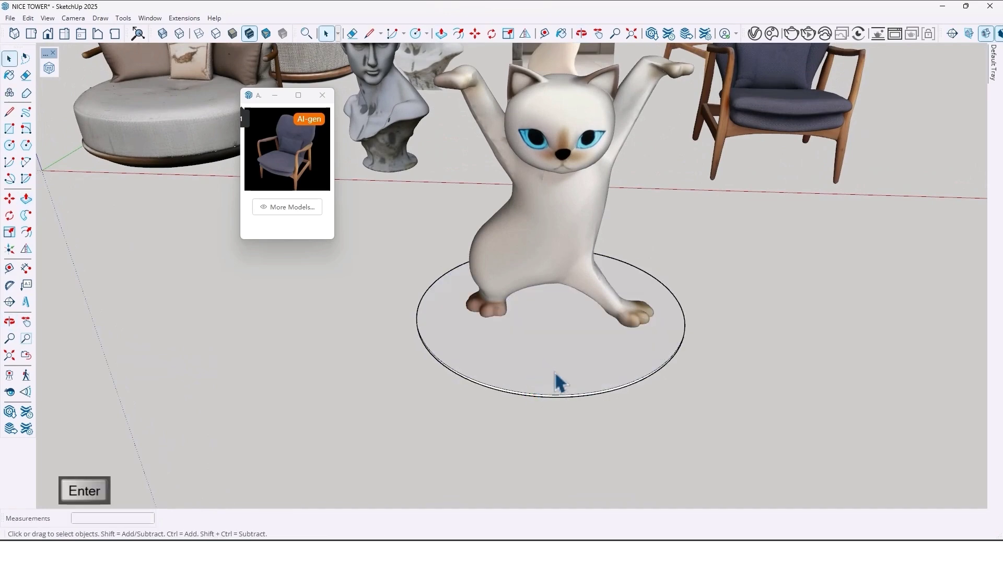
Group the disc and lift it along the blue axis onto the cat's paws
click(555, 374)
key(ctrl+g)
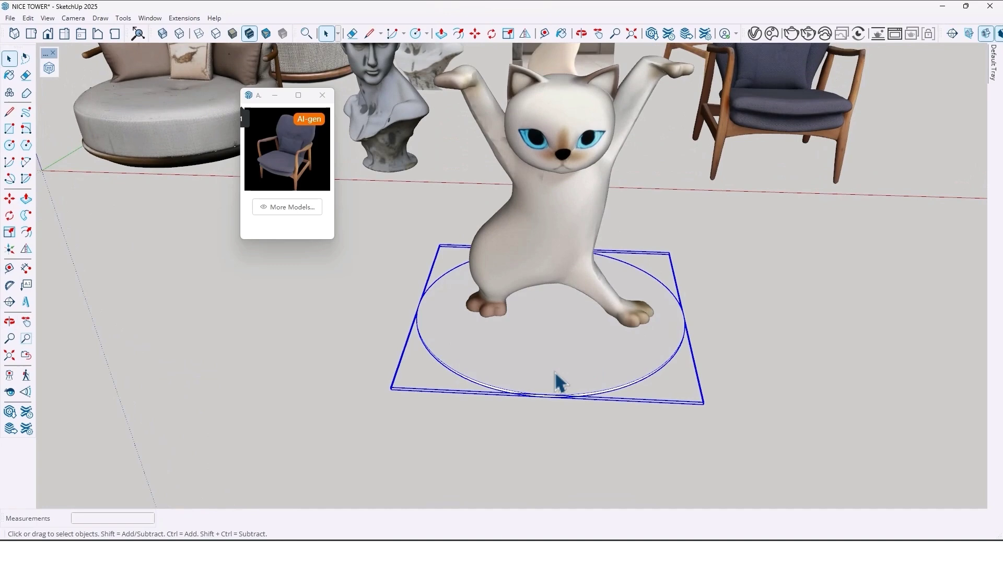
click(704, 408)
key(Up)
scroll(627, 264, down, 3)
scroll(538, 314, up, 2)
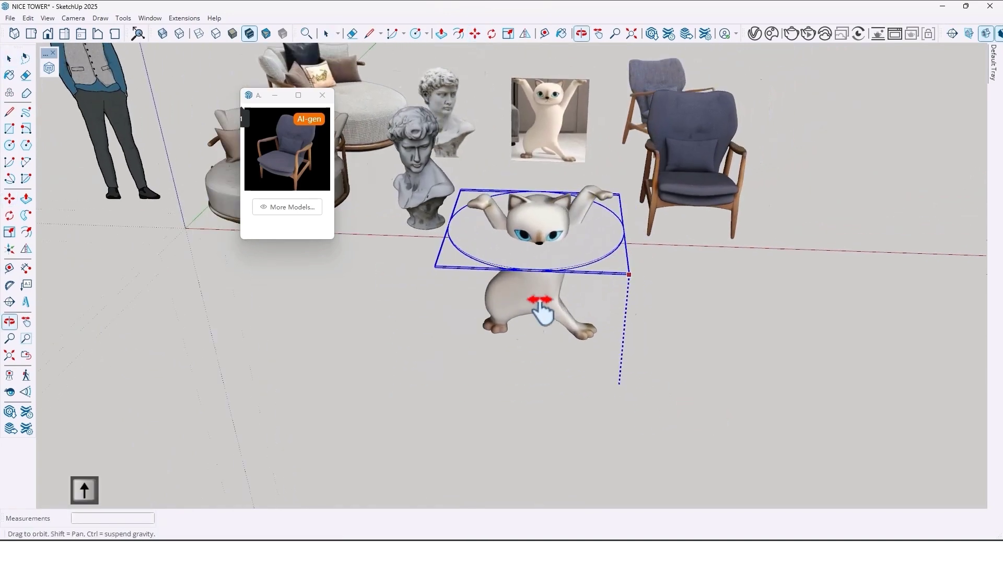
scroll(541, 289, up, 2)
mouse_move(541, 289)
middle_down()
mouse_move(766, 347)
mouse_move(583, 313)
mouse_move(732, 353)
mouse_move(671, 363)
mouse_move(954, 175)
middle_up()
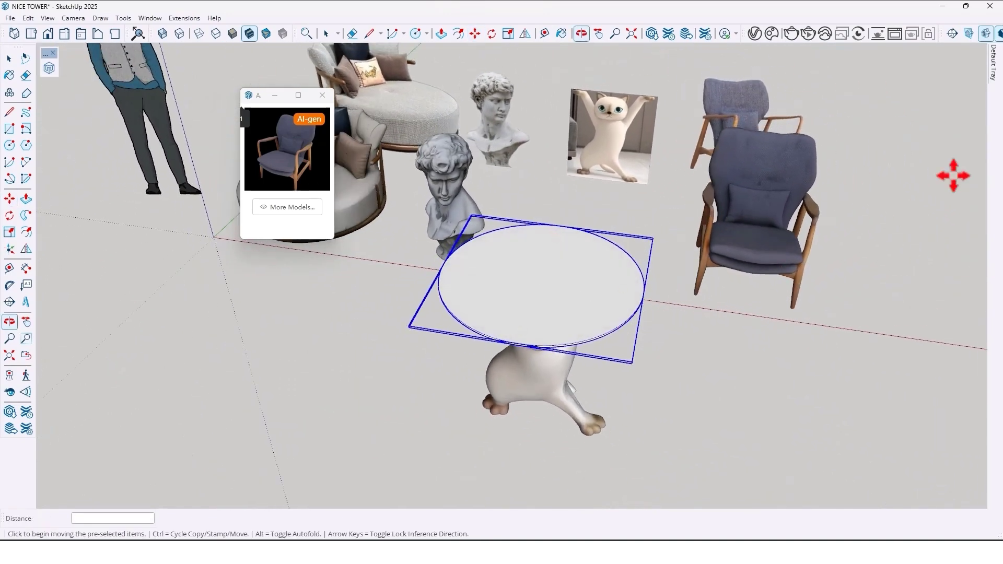
Paint the round tabletop with the Glass_Basic_01 material
click(994, 62)
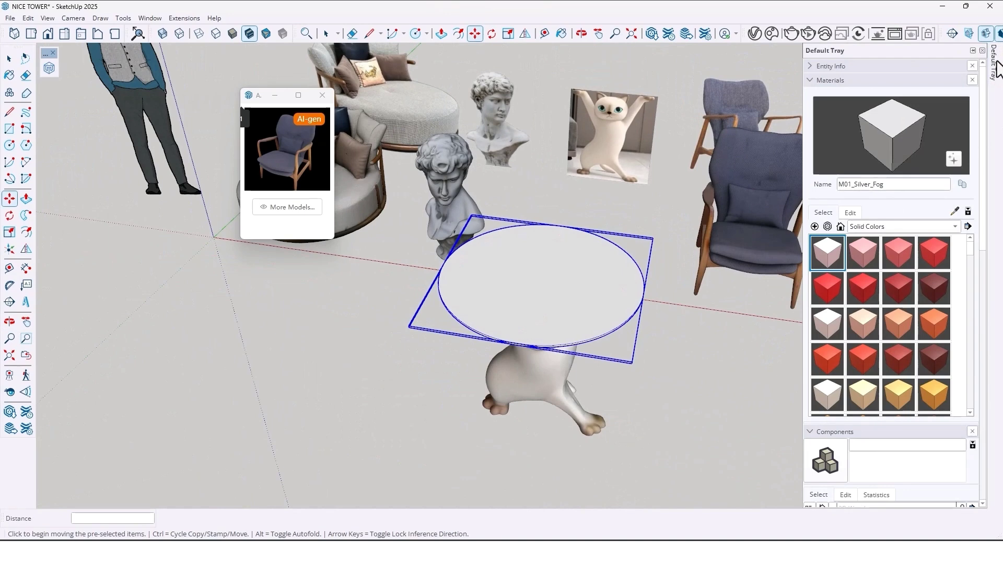
click(864, 226)
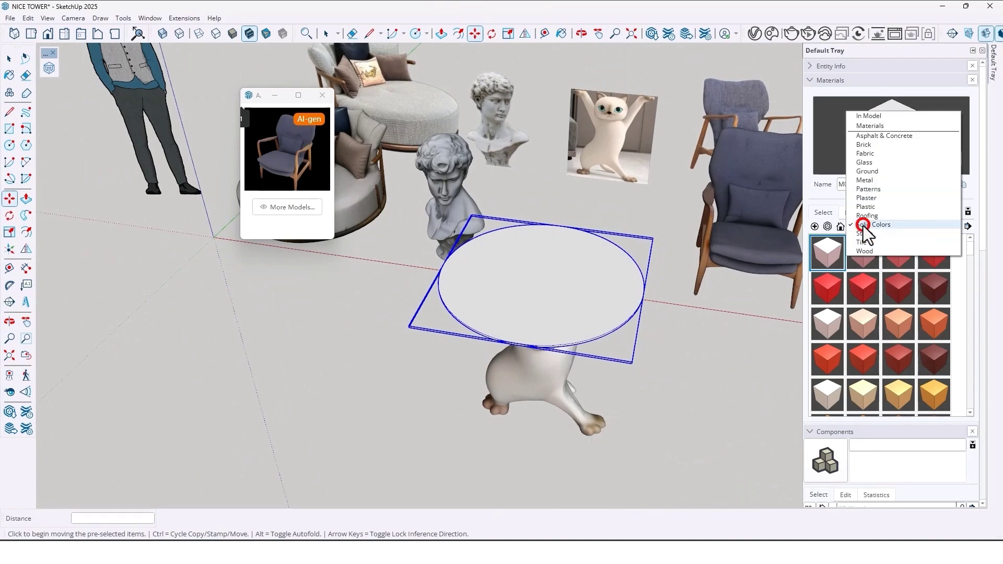
click(867, 163)
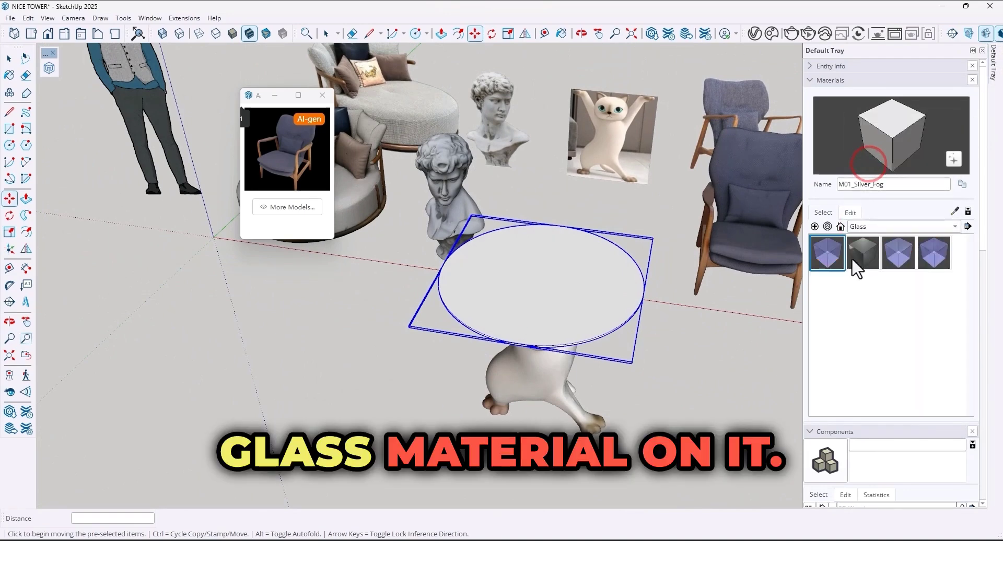
click(836, 253)
click(564, 305)
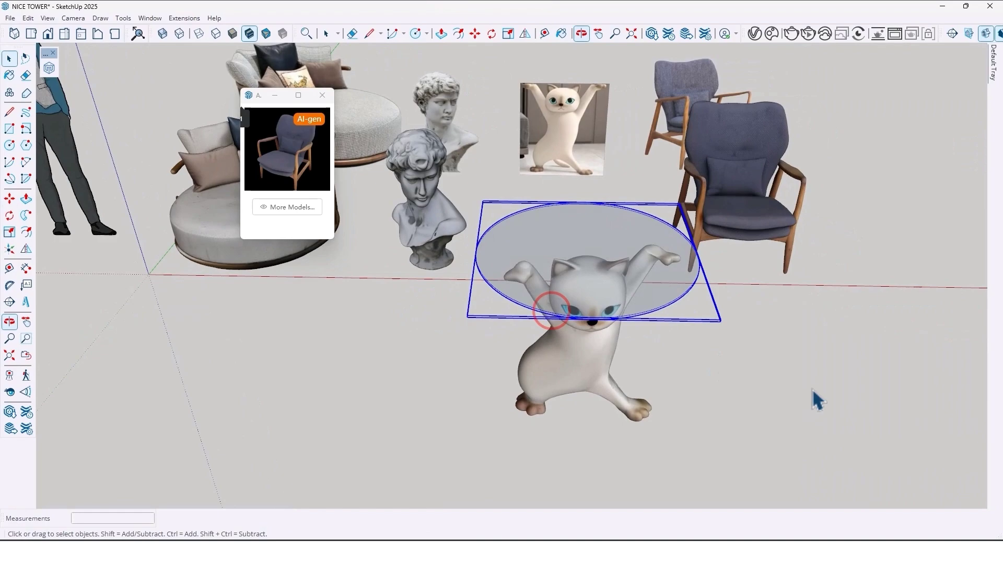
Orbit around the scene to view the glass tabletop from several angles
mouse_move(813, 385)
middle_down()
mouse_move(465, 133)
mouse_move(225, 117)
mouse_move(678, 325)
mouse_move(907, 240)
mouse_move(424, 262)
mouse_move(674, 259)
middle_up()
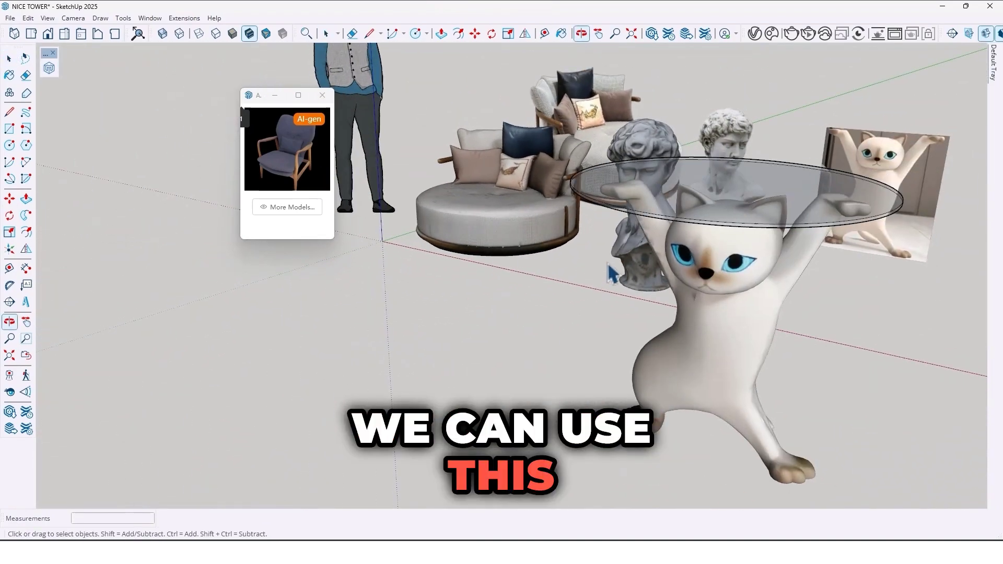
mouse_move(610, 270)
middle_down()
mouse_move(453, 298)
mouse_move(566, 311)
middle_up()
mouse_move(621, 329)
middle_down()
mouse_move(873, 369)
mouse_move(732, 298)
mouse_move(730, 478)
mouse_move(592, 123)
mouse_move(672, 224)
mouse_move(594, 236)
mouse_move(481, 276)
mouse_move(661, 240)
mouse_move(752, 271)
middle_up()
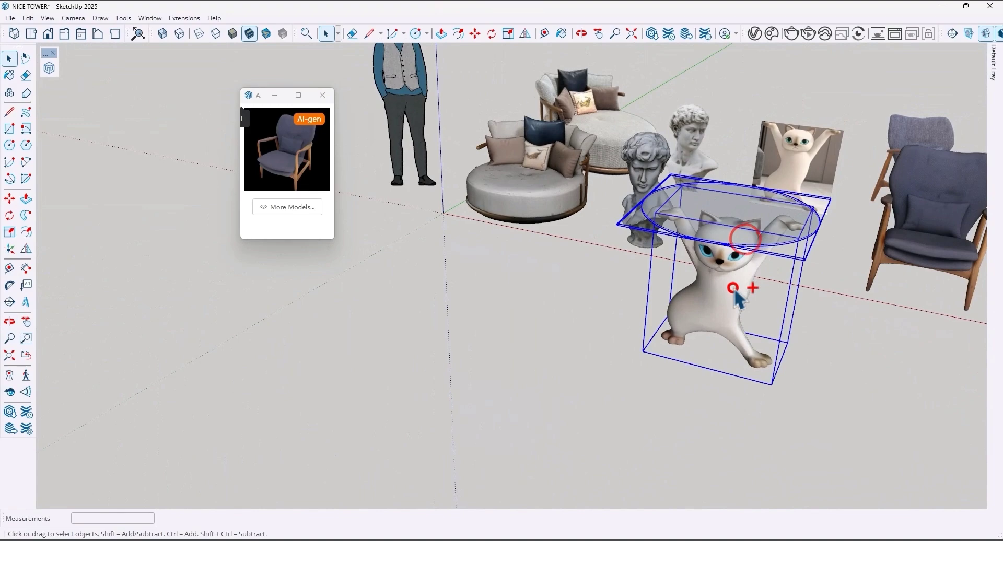
key(m)
middle_drag(741, 298, 408, 460)
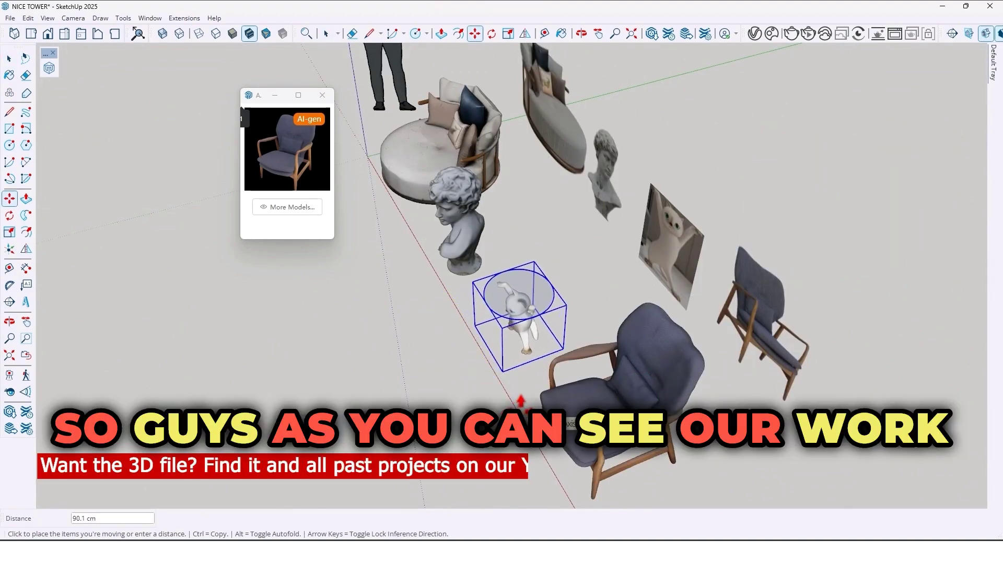
Orbit around the finished scene to view the cat table among the busts, sofas and armchairs
mouse_move(522, 401)
middle_down()
mouse_move(663, 353)
mouse_move(593, 269)
mouse_move(633, 336)
mouse_move(780, 256)
mouse_move(734, 259)
middle_up()
scroll(701, 384, down, 3)
middle_drag(701, 385, 697, 448)
scroll(590, 330, up, 5)
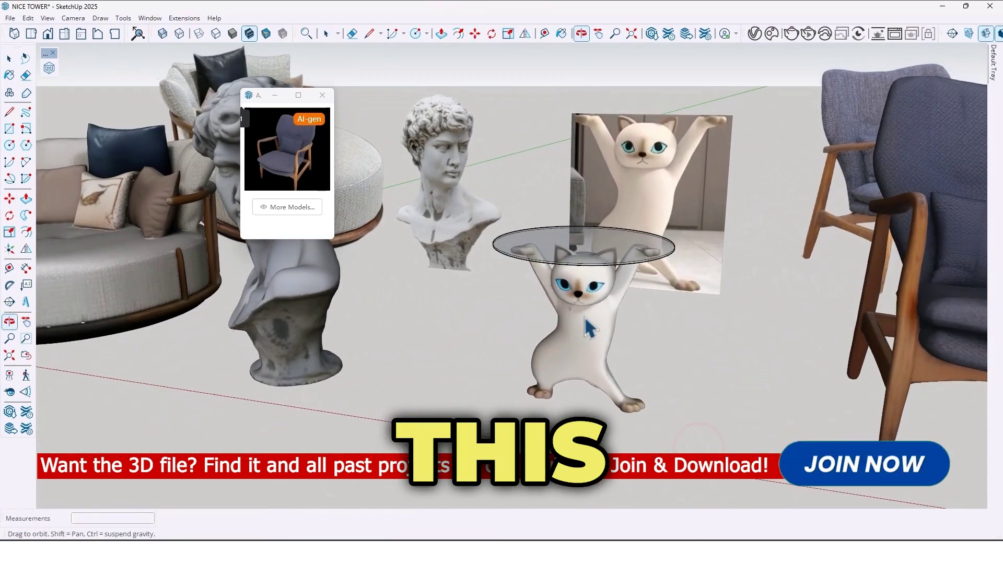
scroll(589, 330, down, 5)
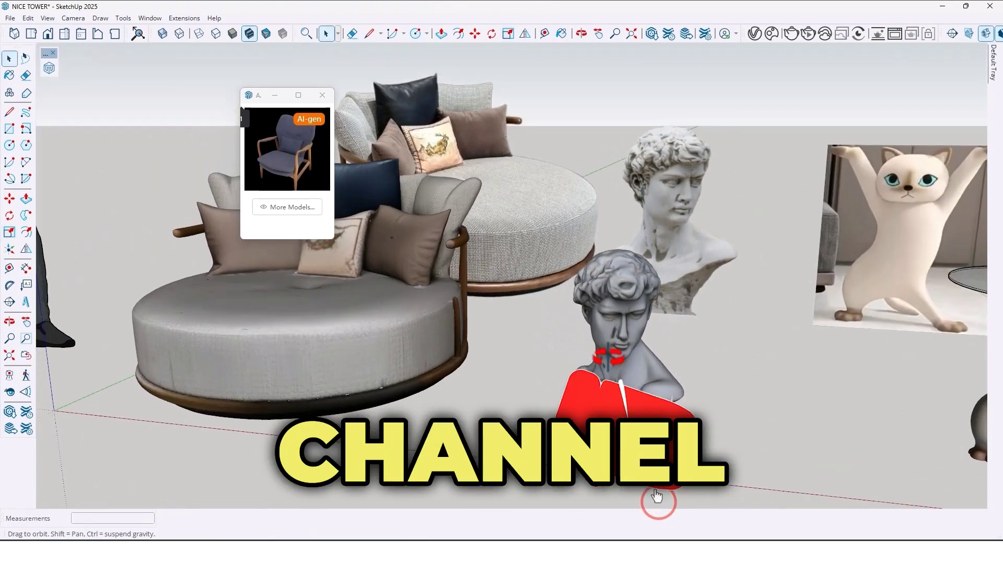
middle_drag(659, 502, 896, 385)
scroll(666, 503, down, 3)
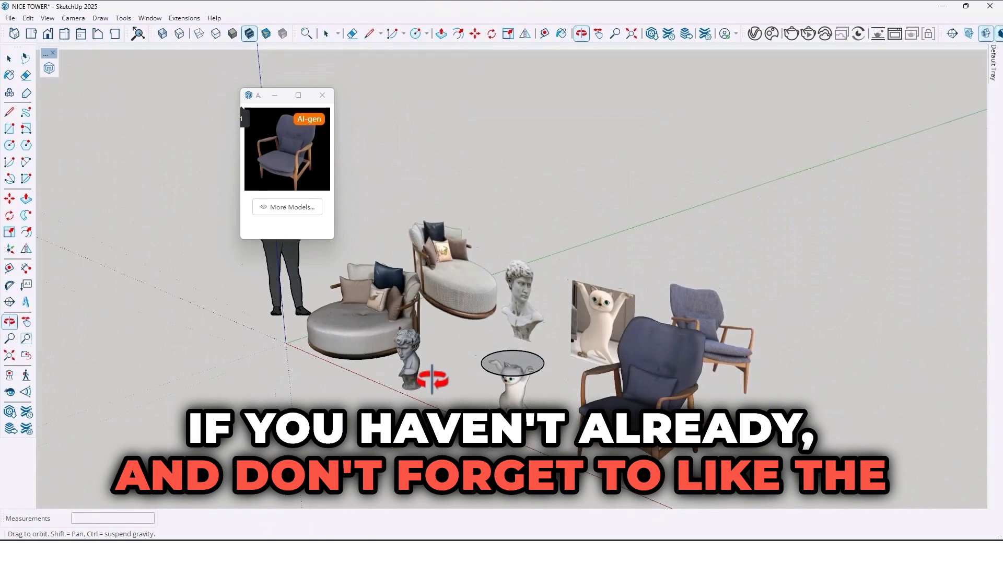
drag(432, 379, 328, 377)
middle_drag(350, 362, 589, 344)
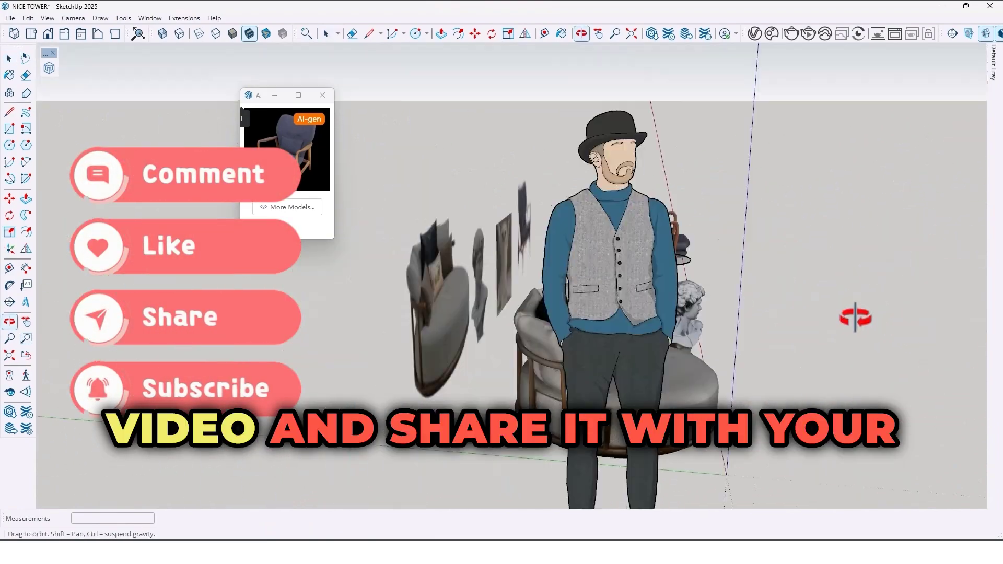